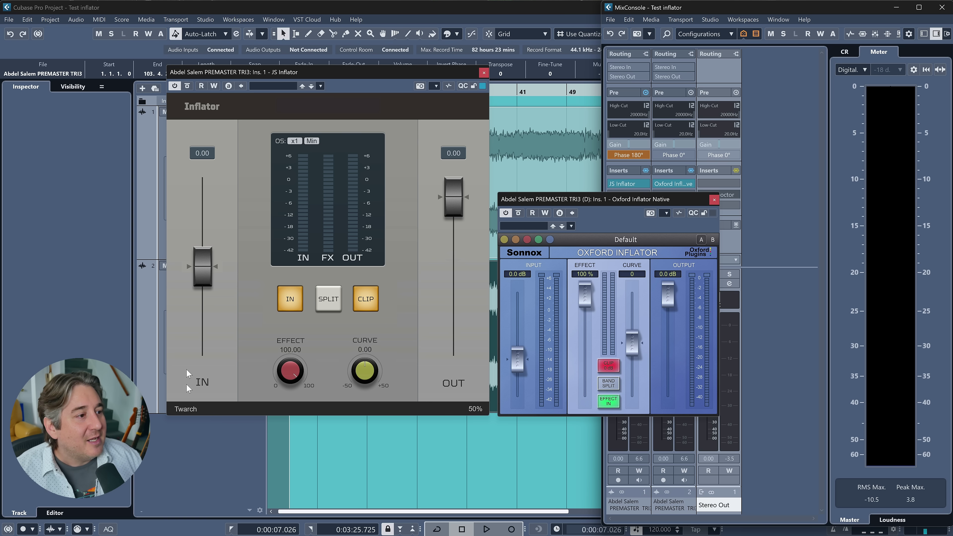
Switch the JS Inflator interface to the Original skin and back to the Twarch skin
{"action": "left_click", "coordinate": [180, 412]}
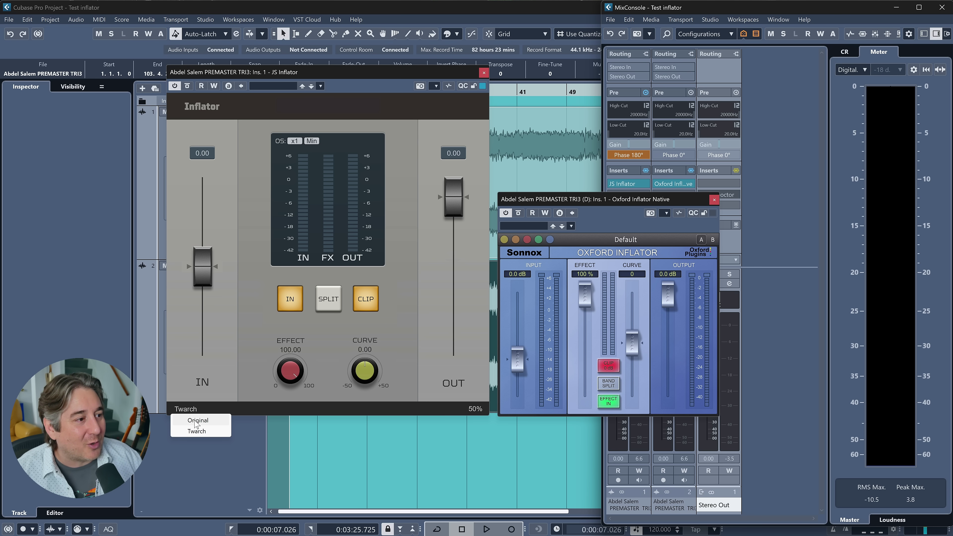
{"action": "left_click", "coordinate": [196, 418]}
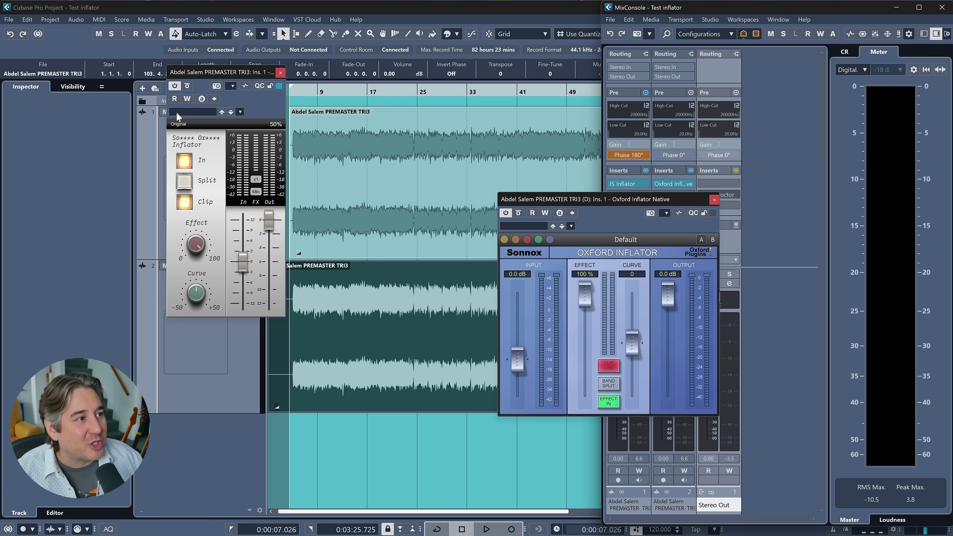
{"action": "left_click", "coordinate": [186, 124]}
{"action": "left_click", "coordinate": [194, 146]}
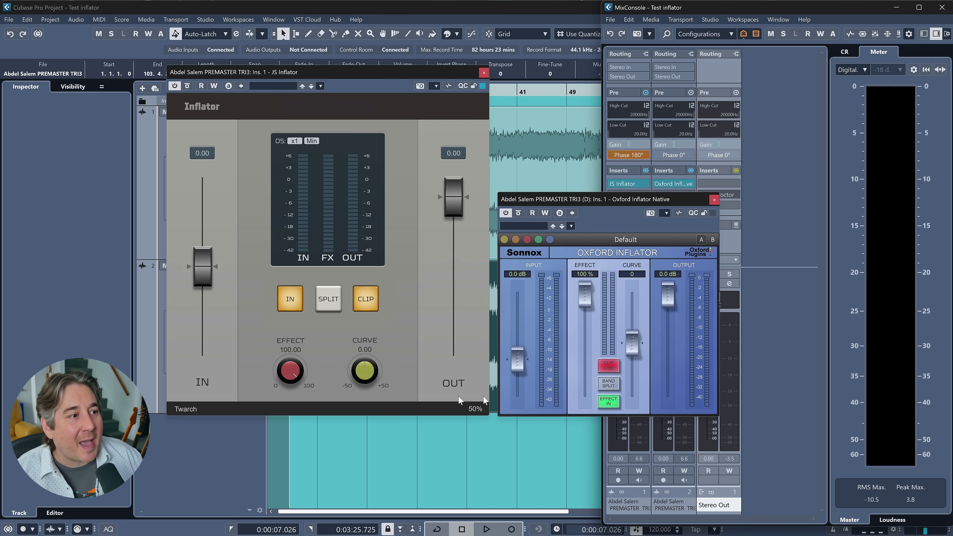
Try out both input faders, lowering JS Inflator's to -12.00 and Oxford Inflator's likewise, and reset each to 0
{"action": "left_click_drag", "start_coordinate": [204, 264], "coordinate": [201, 351]}
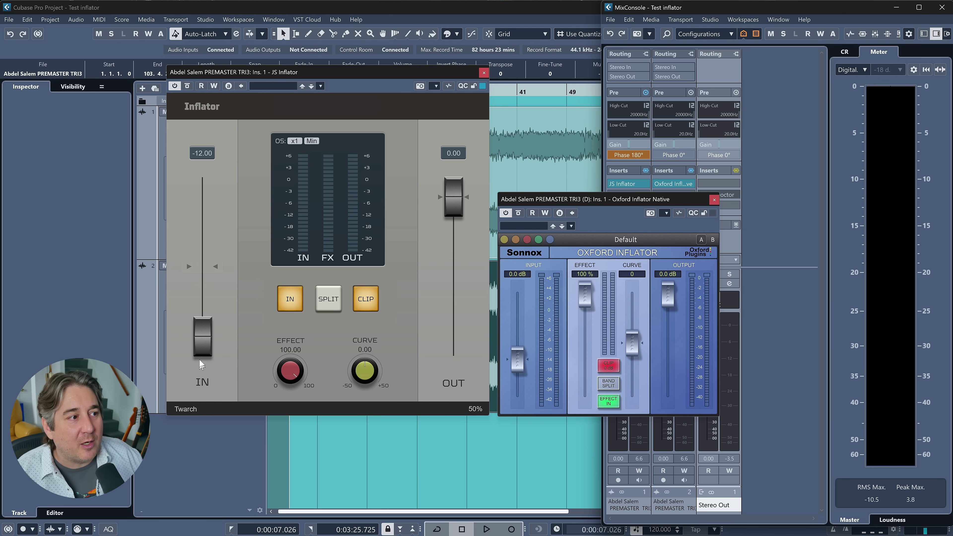
{"action": "double_click", "coordinate": [201, 352]}
{"action": "left_click_drag", "start_coordinate": [511, 365], "coordinate": [517, 400]}
{"action": "right_click", "coordinate": [517, 400]}
{"action": "left_click", "coordinate": [517, 402]}
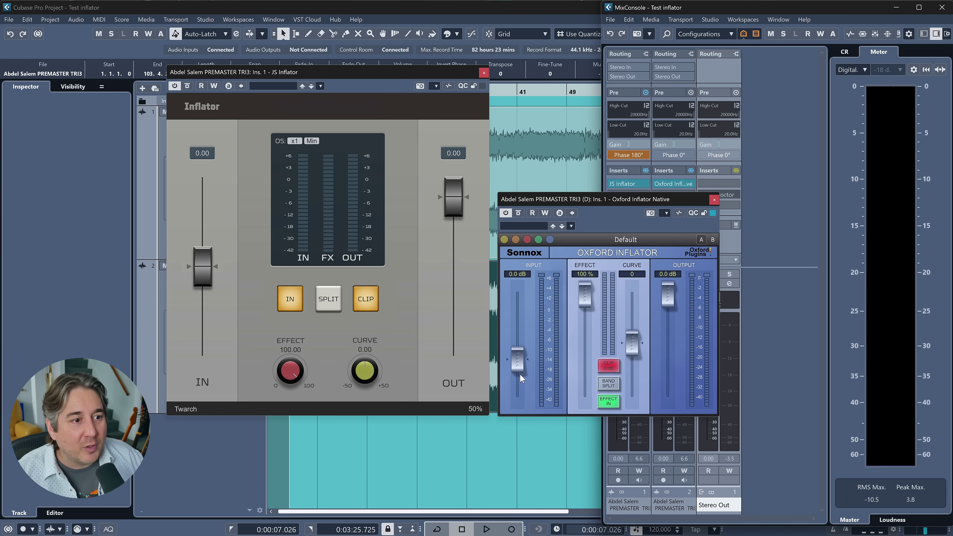
Toggle JS Inflator's In and Split switches off and on, and try Curve at 50.00 before resetting it to 0.00
{"action": "left_click", "coordinate": [290, 301]}
{"action": "left_click", "coordinate": [290, 300]}
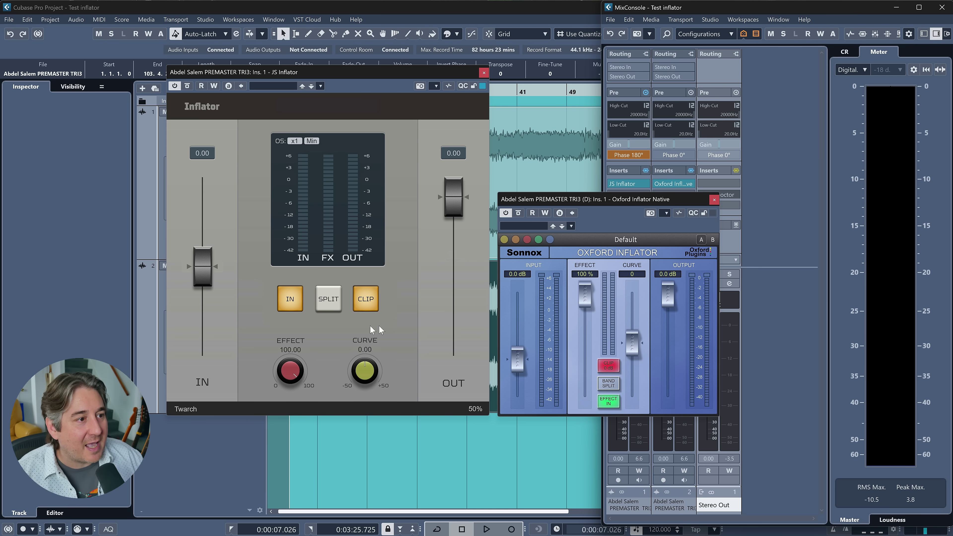
{"action": "left_click", "coordinate": [328, 299]}
{"action": "left_click", "coordinate": [328, 299]}
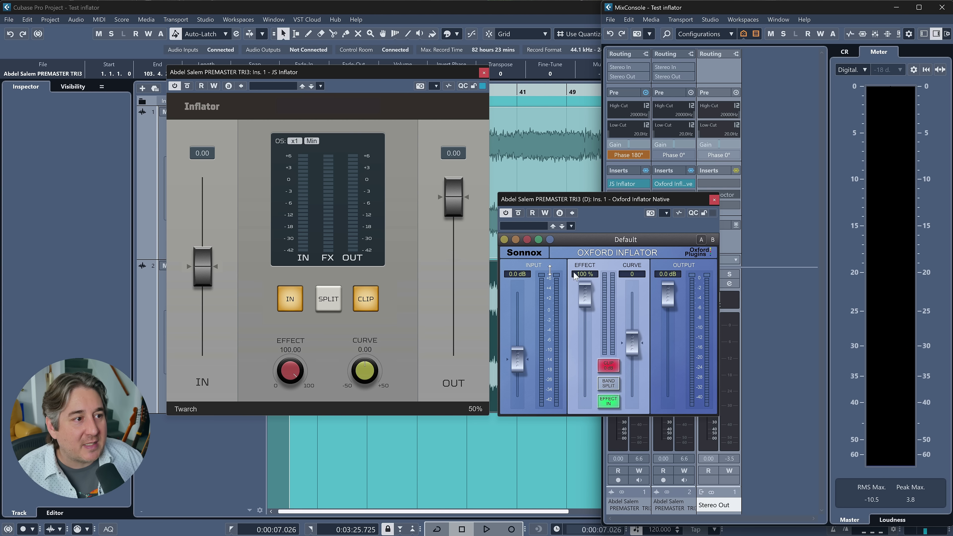
{"action": "left_click_drag", "start_coordinate": [369, 374], "coordinate": [367, 330]}
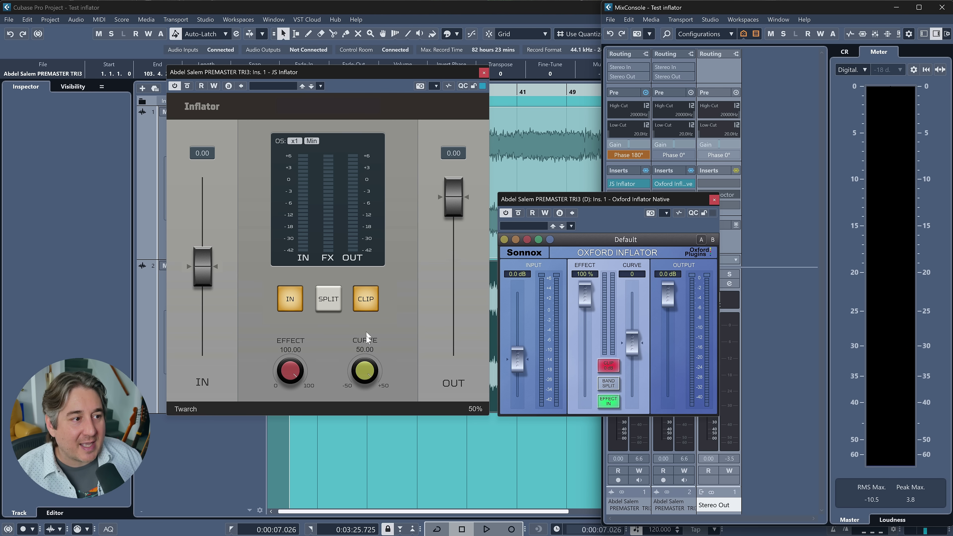
{"action": "double_click", "coordinate": [367, 370]}
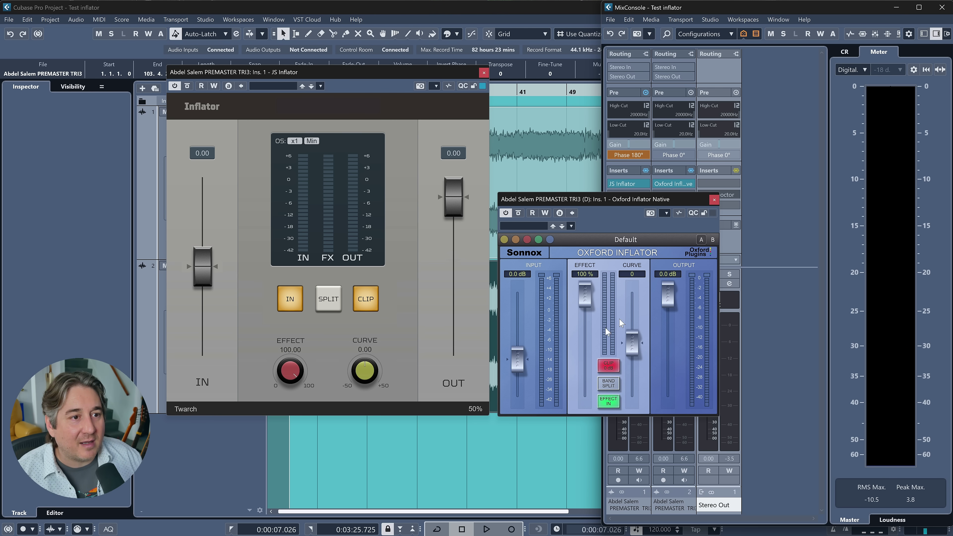
Try out both output faders, lowering JS Inflator's to -12.00 and Oxford Inflator's likewise, and reset each to 0
{"action": "left_click_drag", "start_coordinate": [452, 195], "coordinate": [438, 435]}
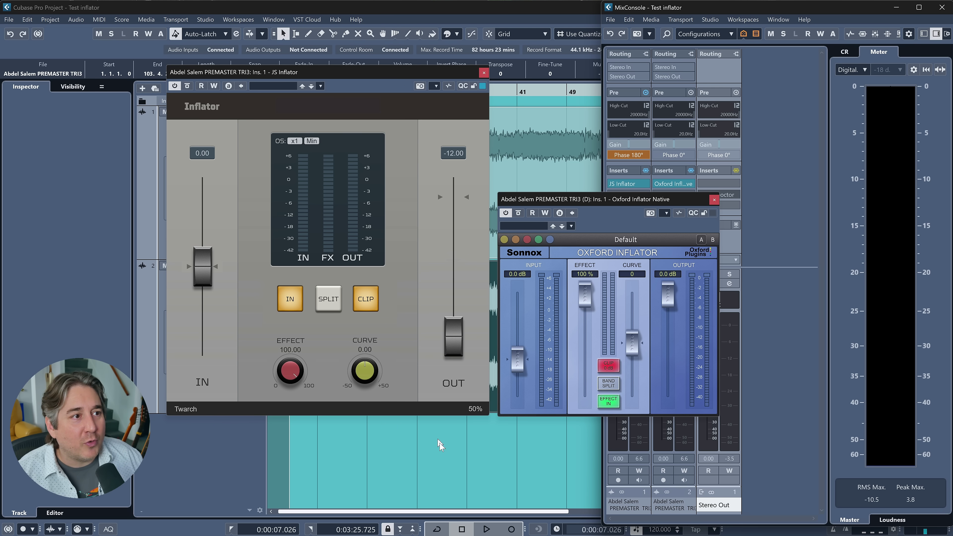
{"action": "left_click_drag", "start_coordinate": [667, 297], "coordinate": [678, 446]}
{"action": "right_click", "coordinate": [663, 390]}
{"action": "left_click", "coordinate": [663, 389], "text": "ctrl"}
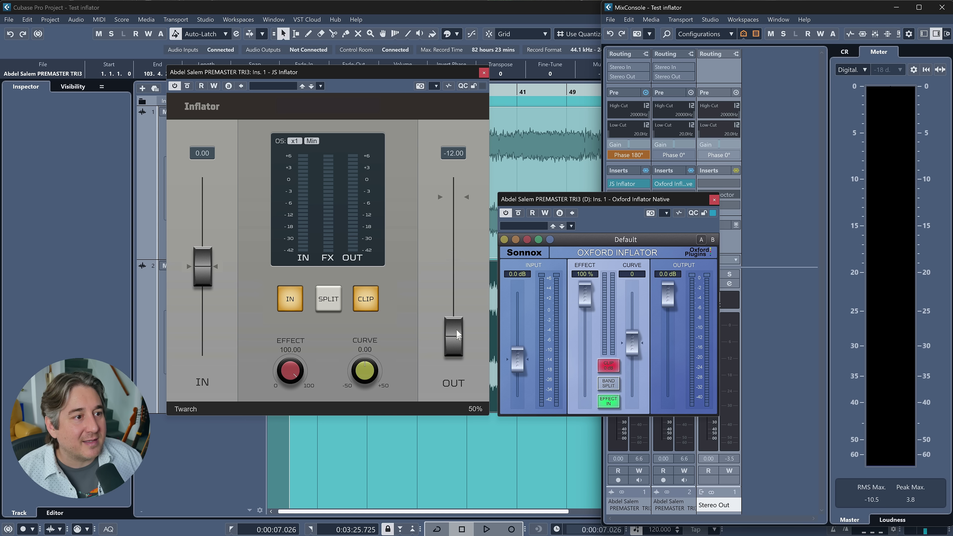
{"action": "left_click", "coordinate": [457, 335], "text": "ctrl"}
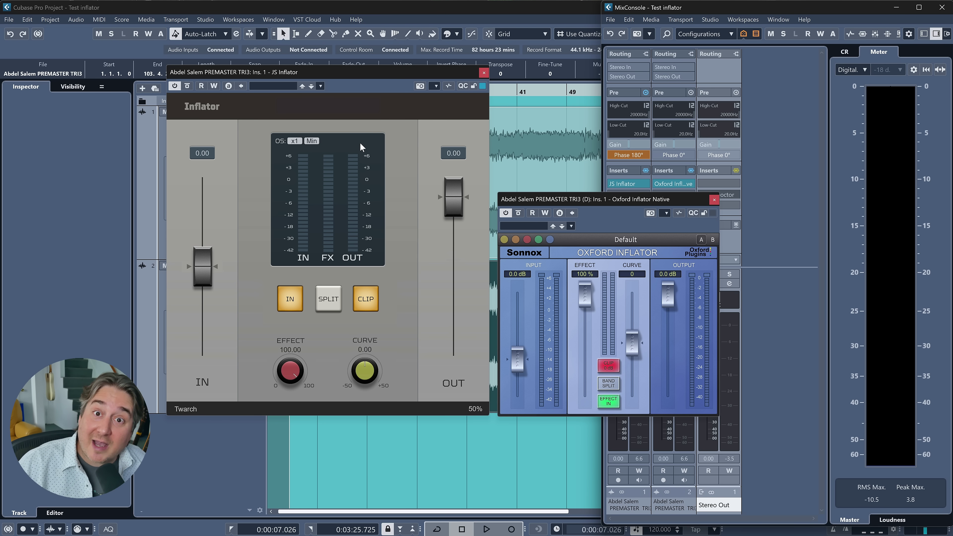
Examine JS Inflator's oversampling choices and its Min and Max options without changing them
{"action": "left_click", "coordinate": [293, 141]}
{"action": "left_click", "coordinate": [333, 130]}
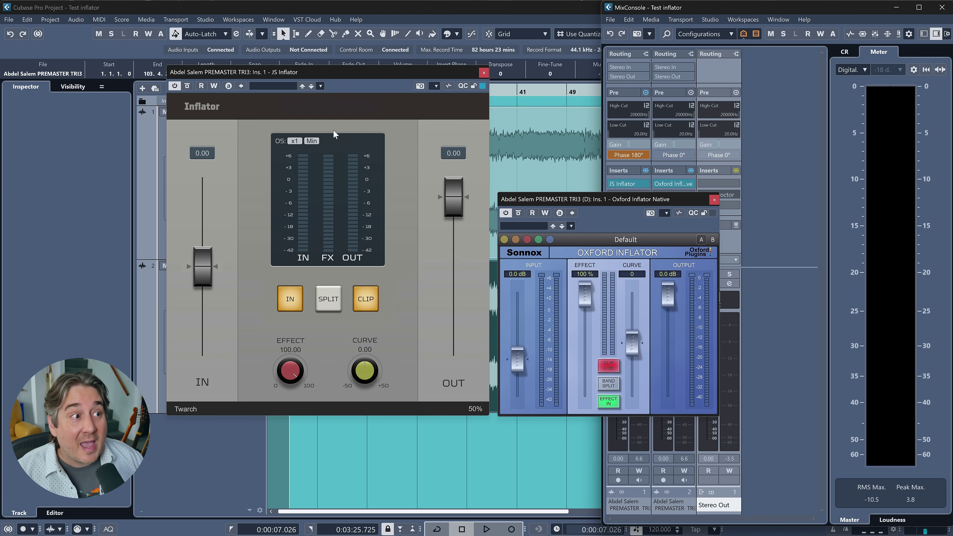
{"action": "left_click", "coordinate": [310, 141]}
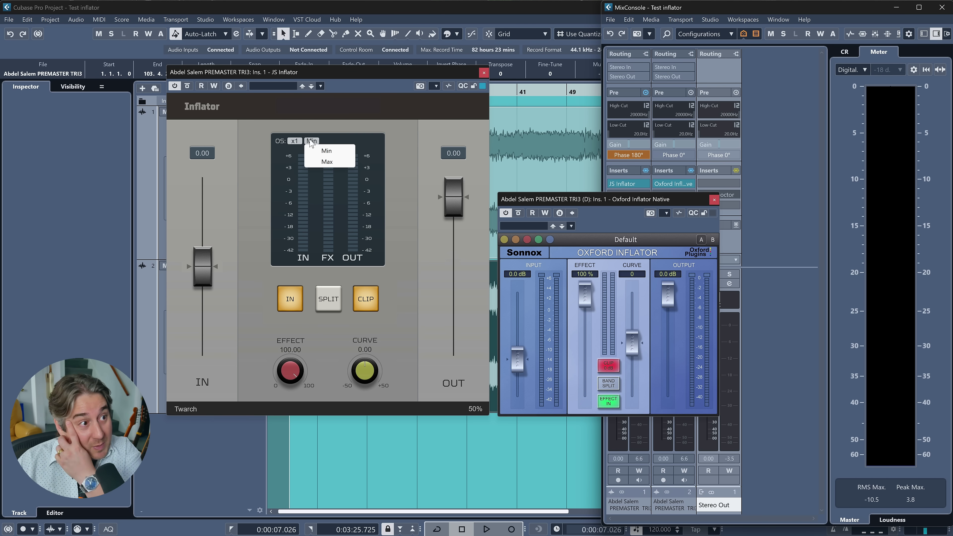
{"action": "left_click", "coordinate": [369, 120]}
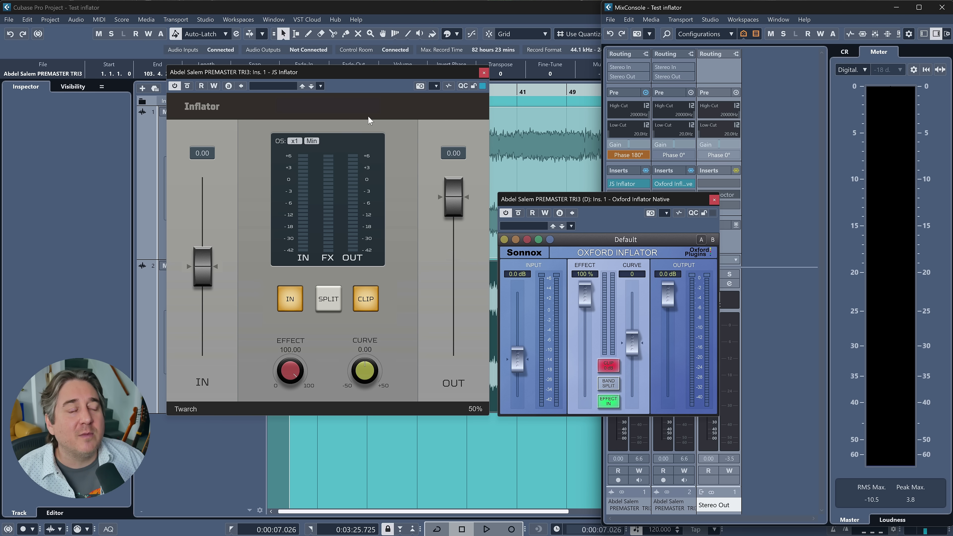
Close both inflator plugin windows and reopen JS Inflator and Oxford Inflator from their channel inserts
{"action": "left_click", "coordinate": [484, 73]}
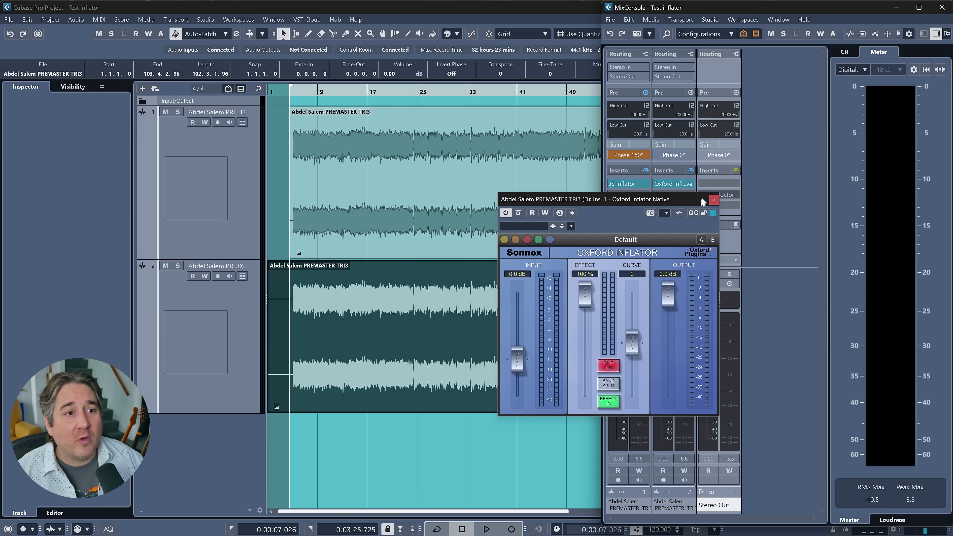
{"action": "left_click", "coordinate": [714, 199]}
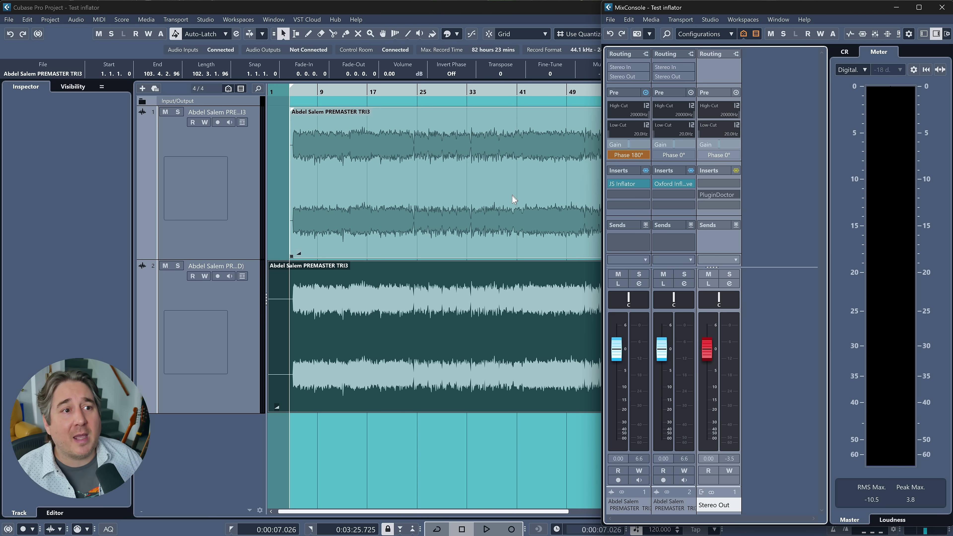
{"action": "left_click", "coordinate": [628, 184]}
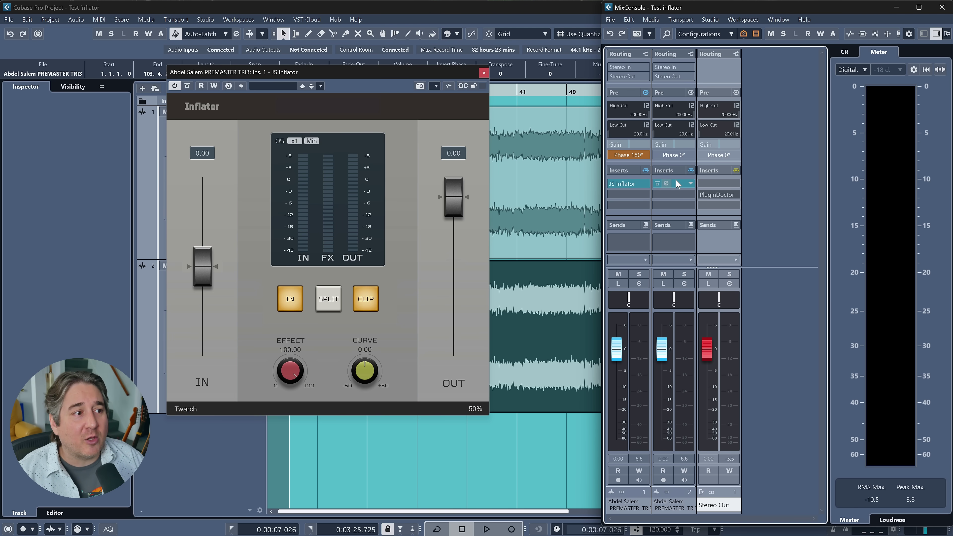
{"action": "left_click", "coordinate": [676, 181]}
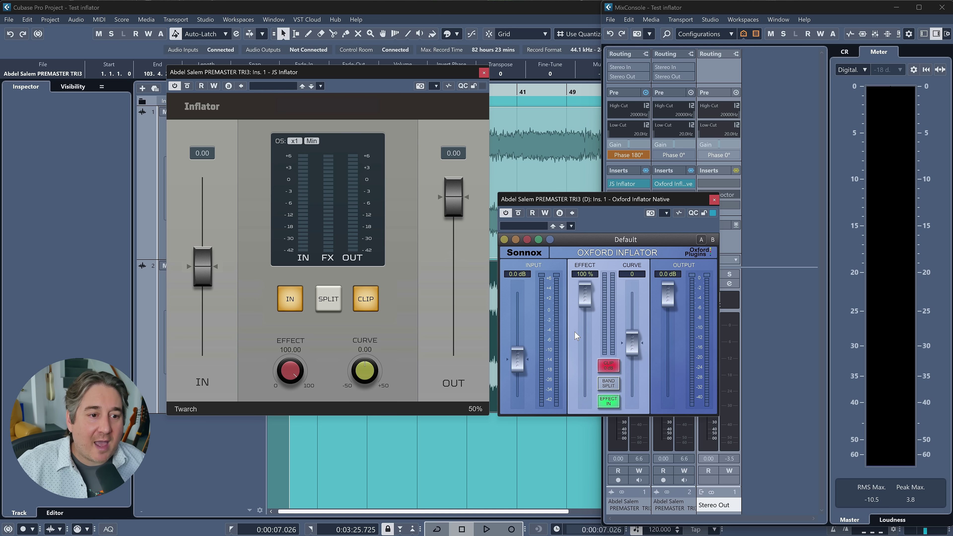
Set Curve to 50 on both JS Inflator and Oxford Inflator during playback to compare their cancellation, and stop playback
{"action": "key", "text": "space"}
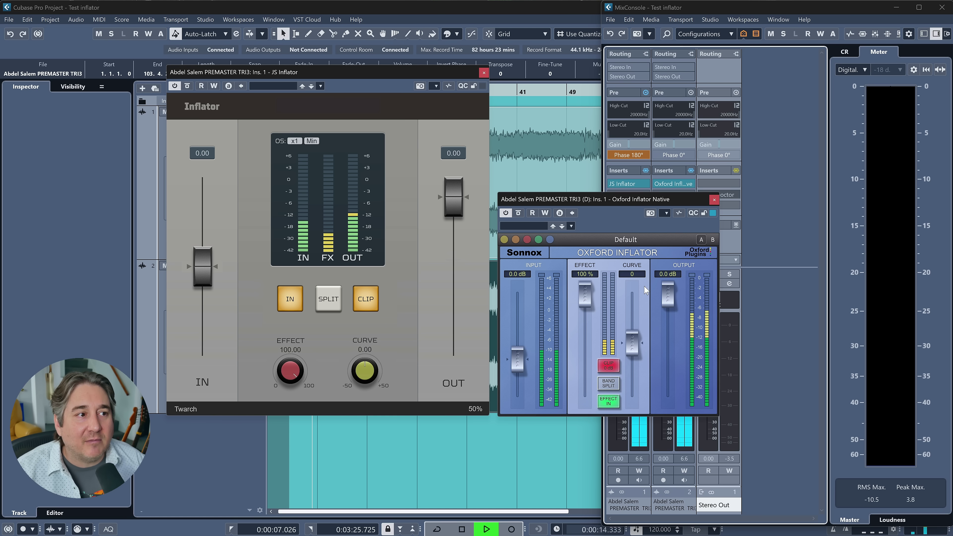
{"action": "left_click", "coordinate": [369, 371]}
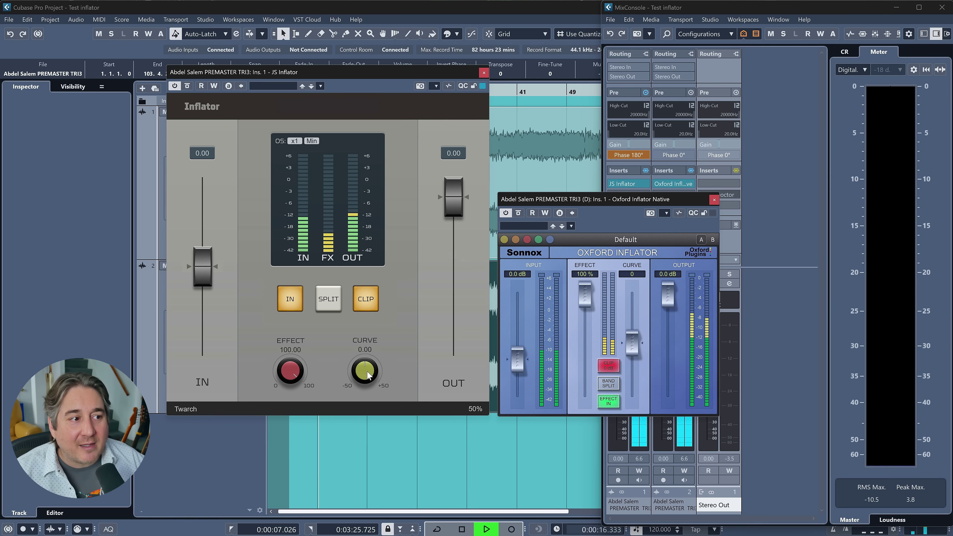
{"action": "scroll", "coordinate": [370, 371], "scroll_direction": "up", "scroll_amount": 1}
{"action": "scroll", "coordinate": [370, 371], "scroll_direction": "up", "scroll_amount": 4}
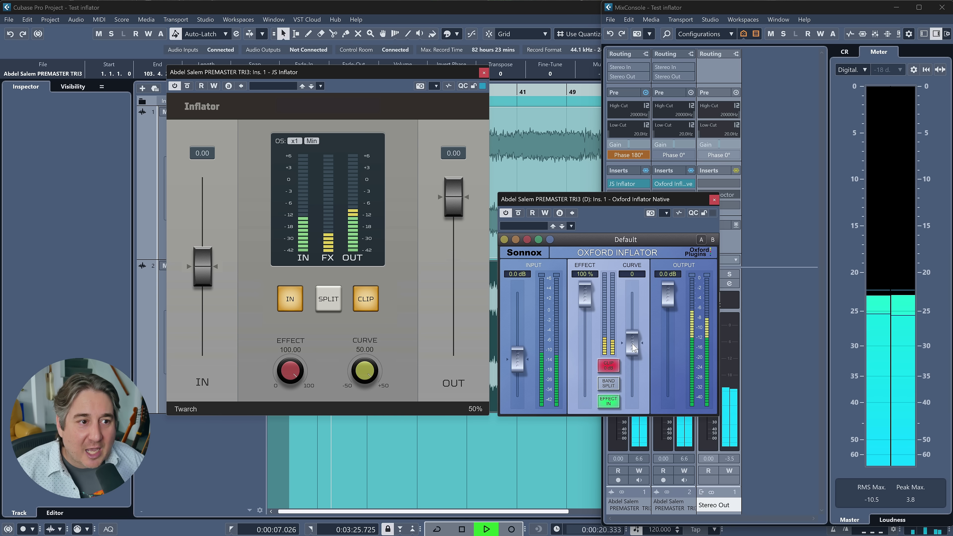
{"action": "left_click_drag", "start_coordinate": [632, 343], "coordinate": [650, 141]}
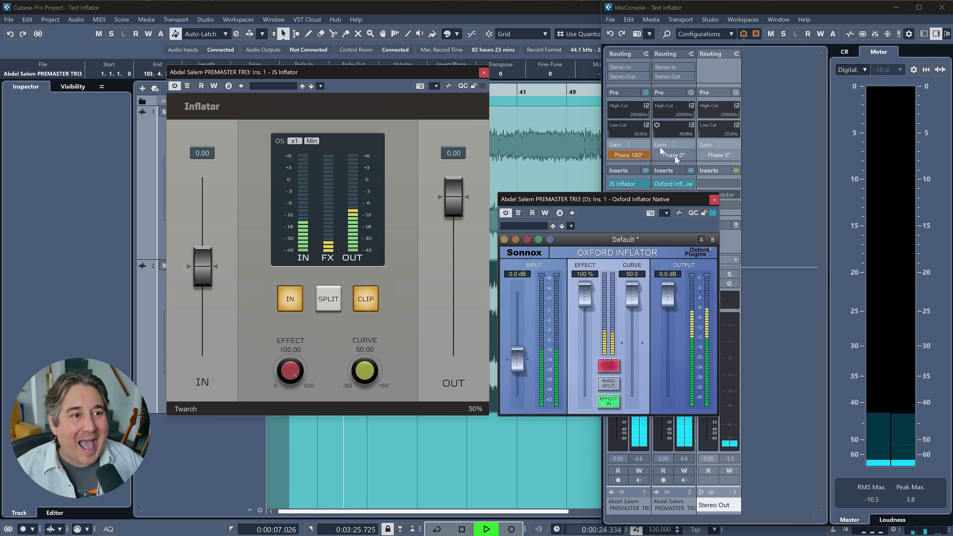
{"action": "key", "text": "space"}
Test JS Inflator's x8 oversampling during playback, return it to x1 and stop playback
{"action": "key", "text": "space"}
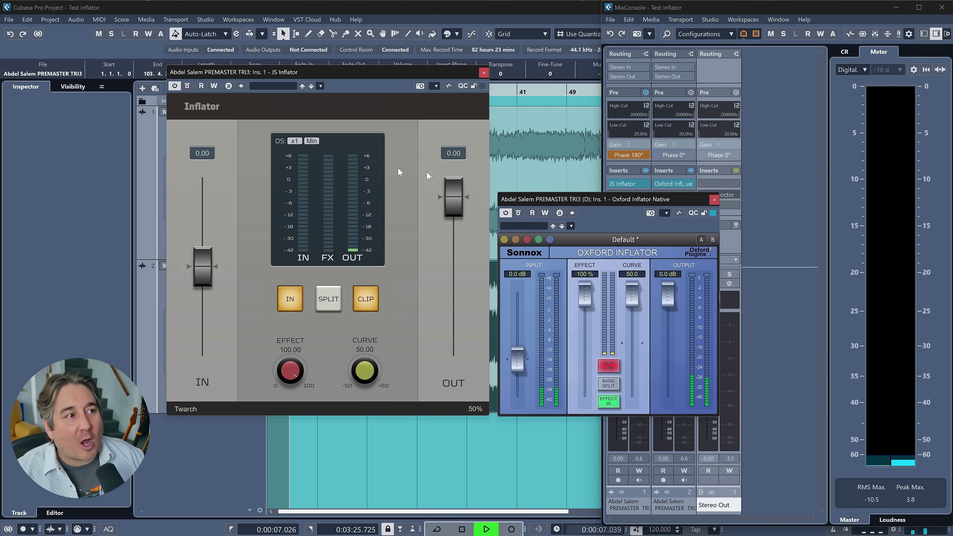
{"action": "left_click", "coordinate": [294, 140]}
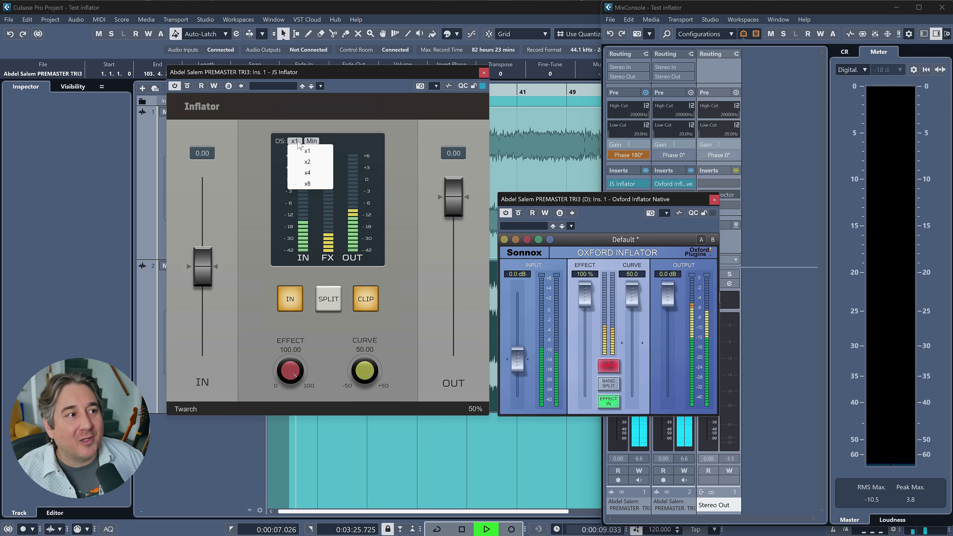
{"action": "left_click", "coordinate": [307, 183]}
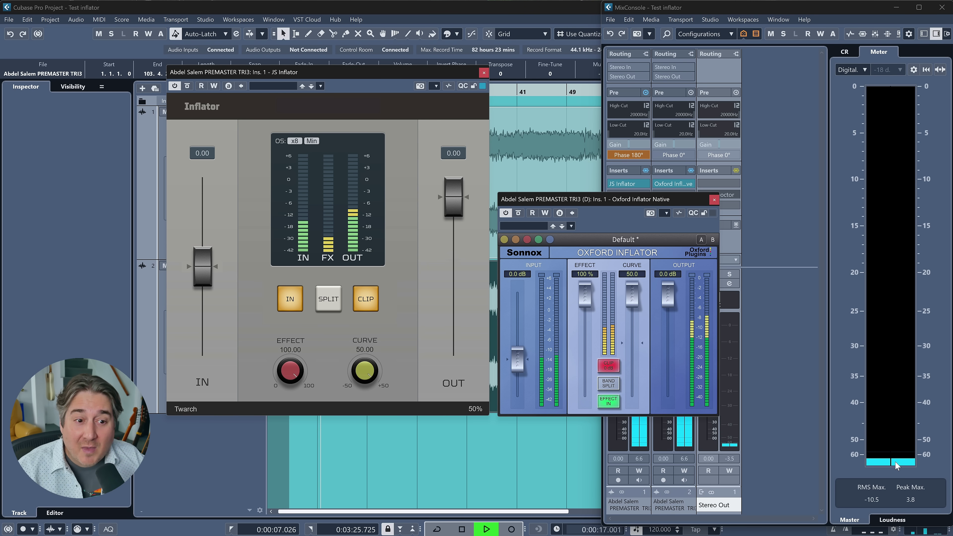
{"action": "left_click", "coordinate": [294, 141]}
{"action": "left_click", "coordinate": [308, 151]}
{"action": "key", "text": "space"}
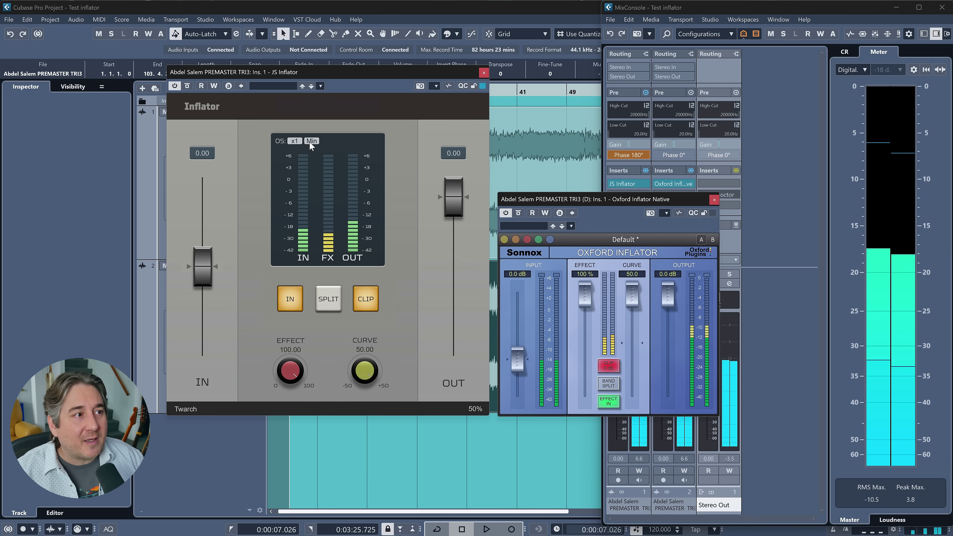
Set JS Inflator's oversampling mode to Max, test it with x8 oversampling during playback, and stop
{"action": "left_click", "coordinate": [312, 140]}
{"action": "left_click", "coordinate": [315, 161]}
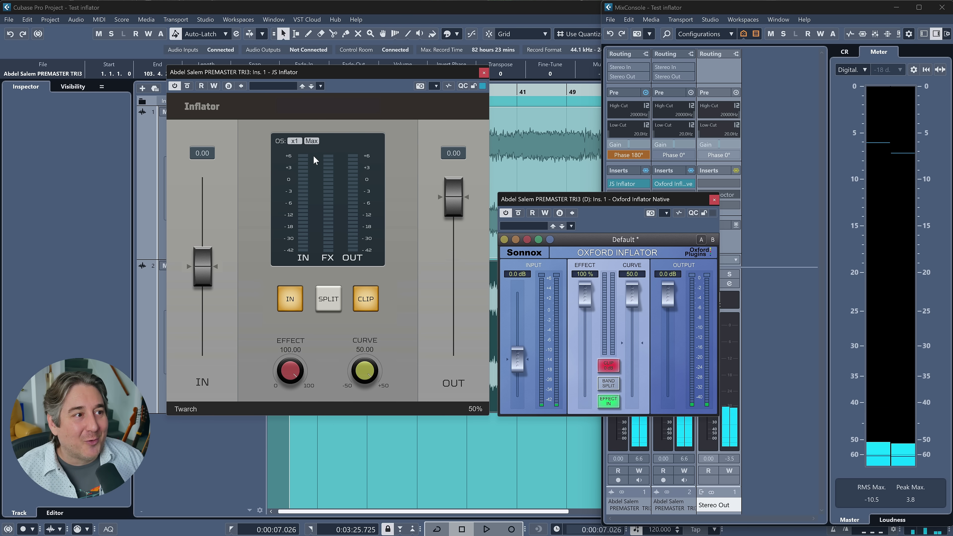
{"action": "key", "text": "space"}
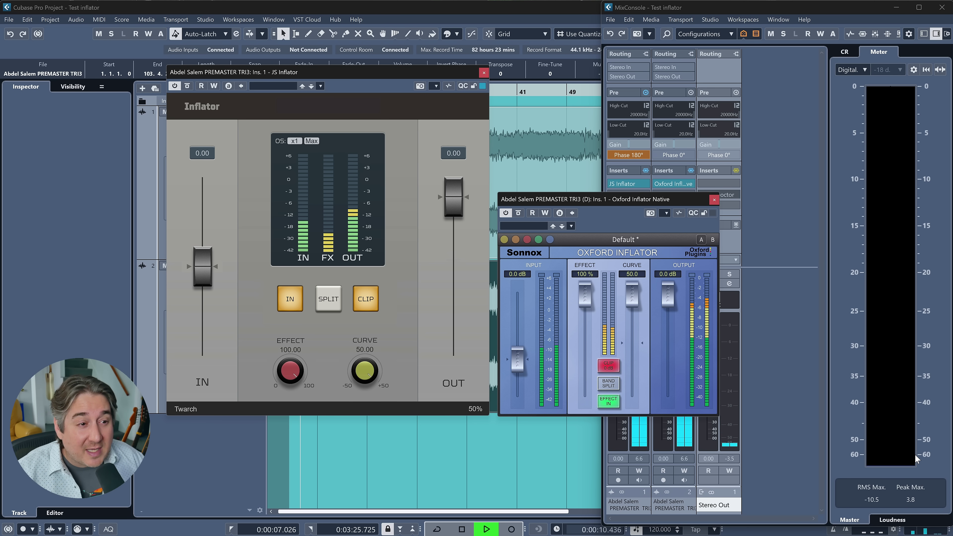
{"action": "left_click", "coordinate": [299, 142]}
{"action": "left_click", "coordinate": [316, 184]}
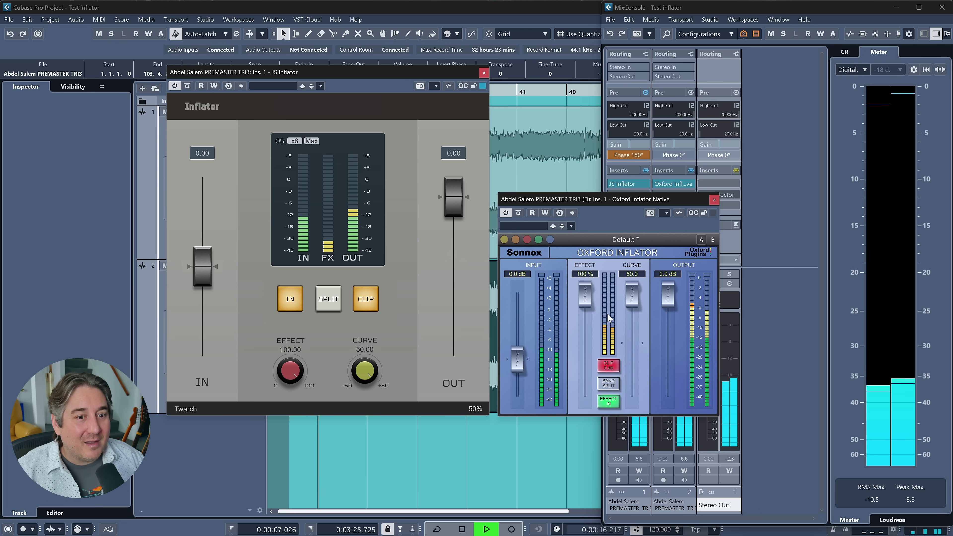
{"action": "key", "text": "space"}
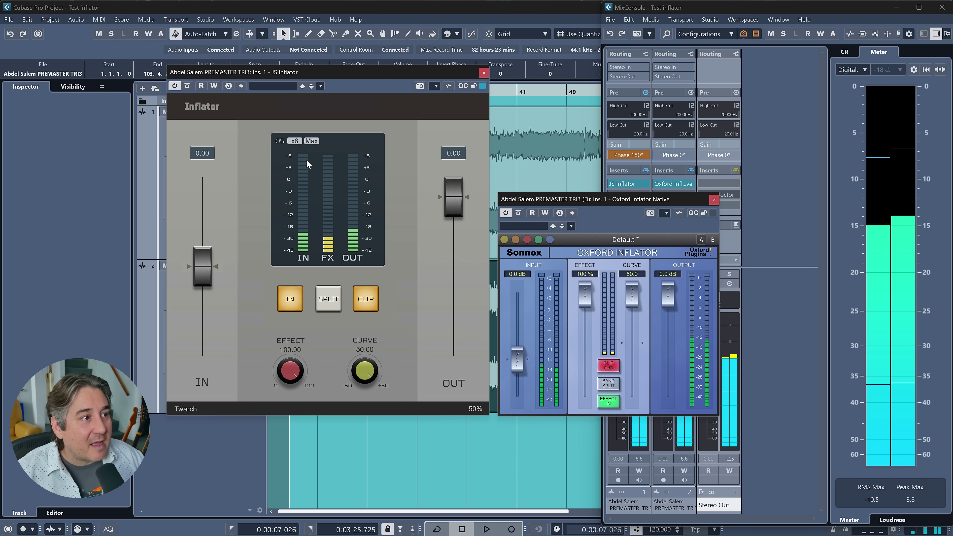
Set JS Inflator's oversampling to x1 and its oversampling mode to Min
{"action": "left_click", "coordinate": [304, 142]}
{"action": "left_click", "coordinate": [309, 149]}
{"action": "left_click", "coordinate": [311, 140]}
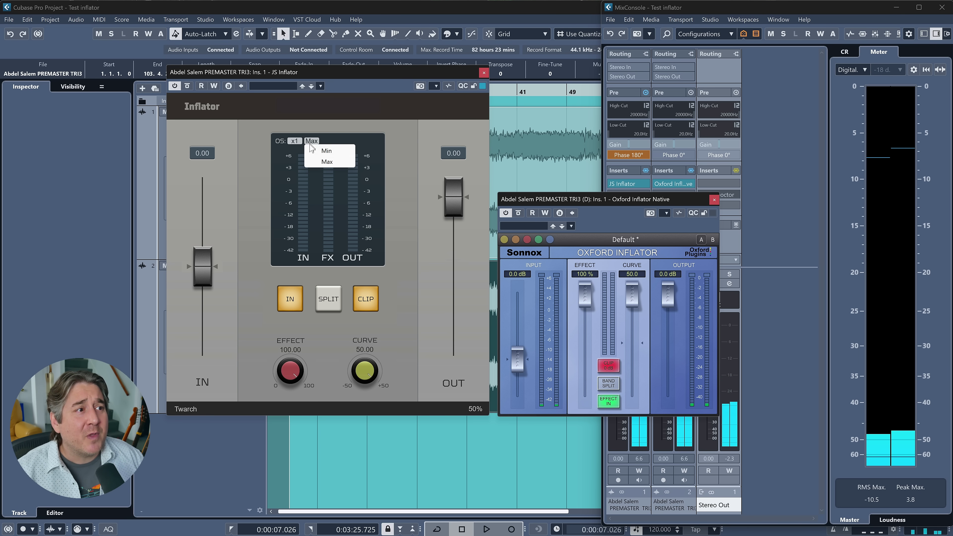
{"action": "left_click", "coordinate": [319, 160]}
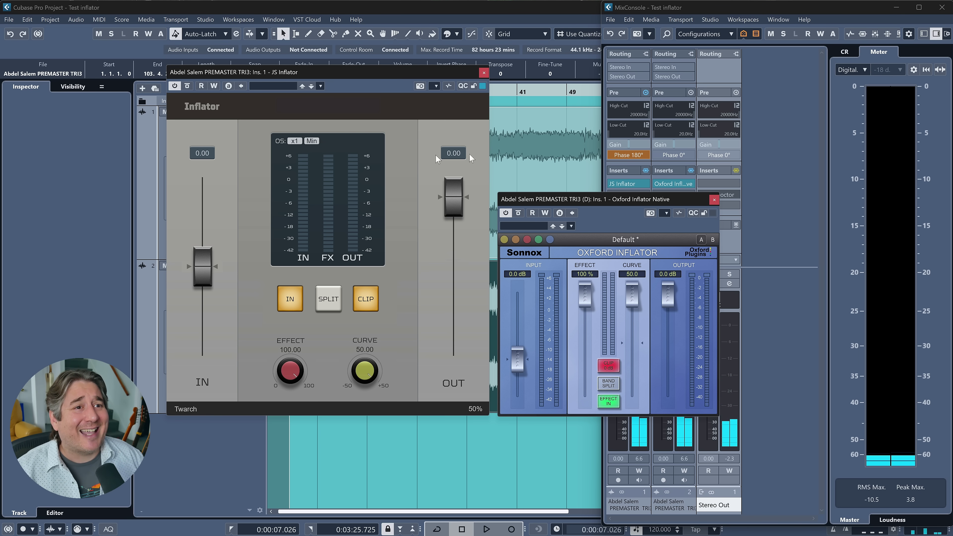
Close the Oxford Inflator window and show the LinearAnalysis view in PluginDoctor on the Stereo Out channel
{"action": "left_click", "coordinate": [714, 199]}
{"action": "left_click", "coordinate": [718, 194]}
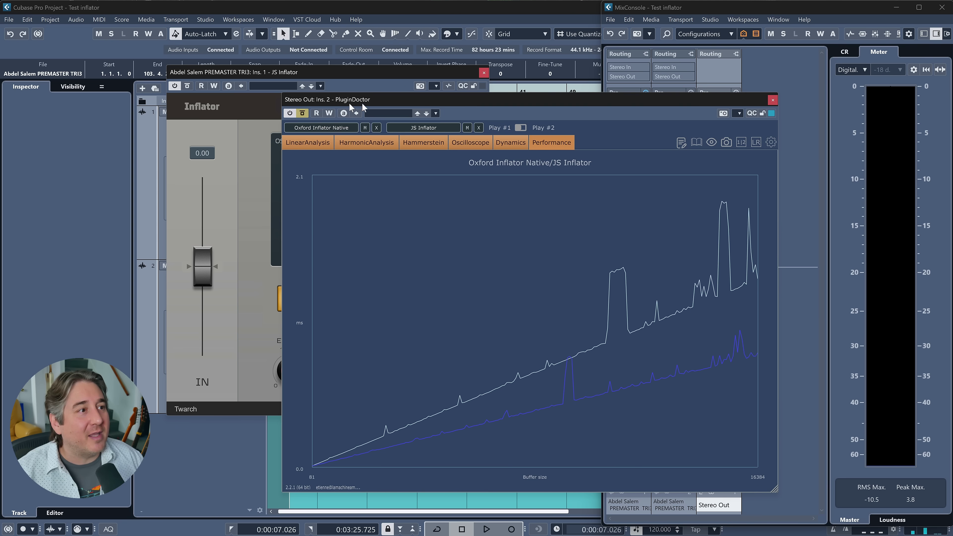
{"action": "left_click", "coordinate": [313, 143]}
Toggle the M state of JS Inflator in PluginDoctor to compare the two curves, leaving it switched on
{"action": "left_click", "coordinate": [467, 127]}
{"action": "left_click", "coordinate": [468, 127]}
{"action": "left_click", "coordinate": [467, 128]}
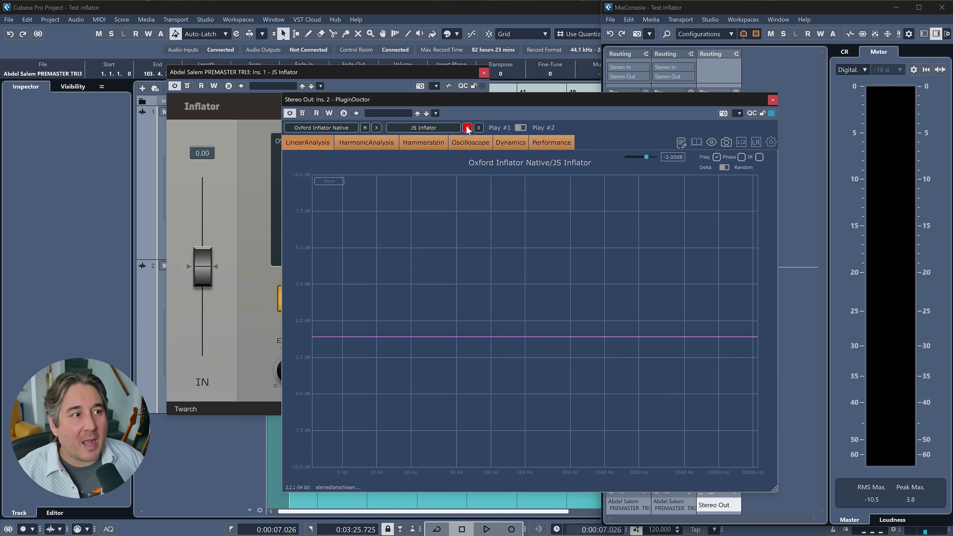
Show the HarmonicAnalysis view and toggle JS Inflator's M state to compare both plugins' harmonics, leaving it switched off
{"action": "left_click", "coordinate": [468, 128]}
{"action": "left_click", "coordinate": [356, 150]}
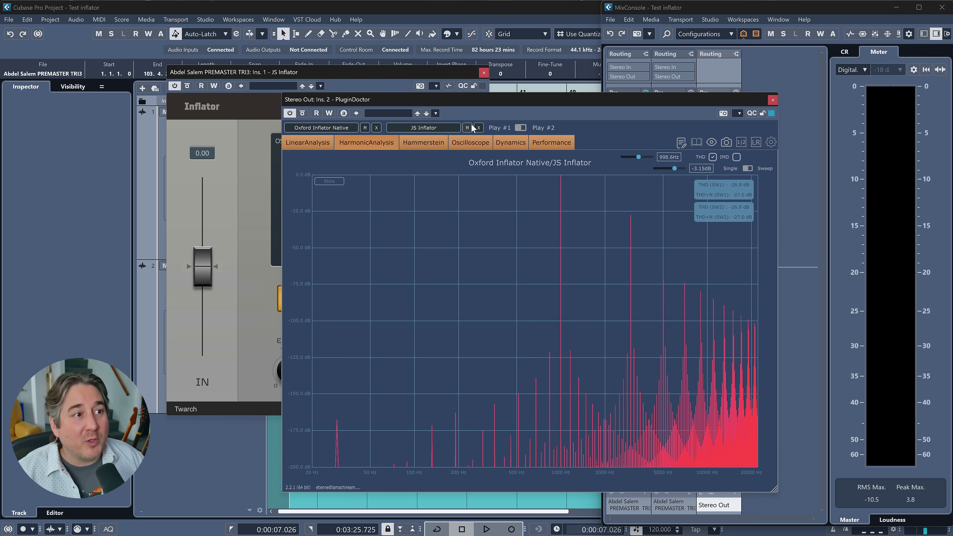
{"action": "left_click", "coordinate": [467, 128]}
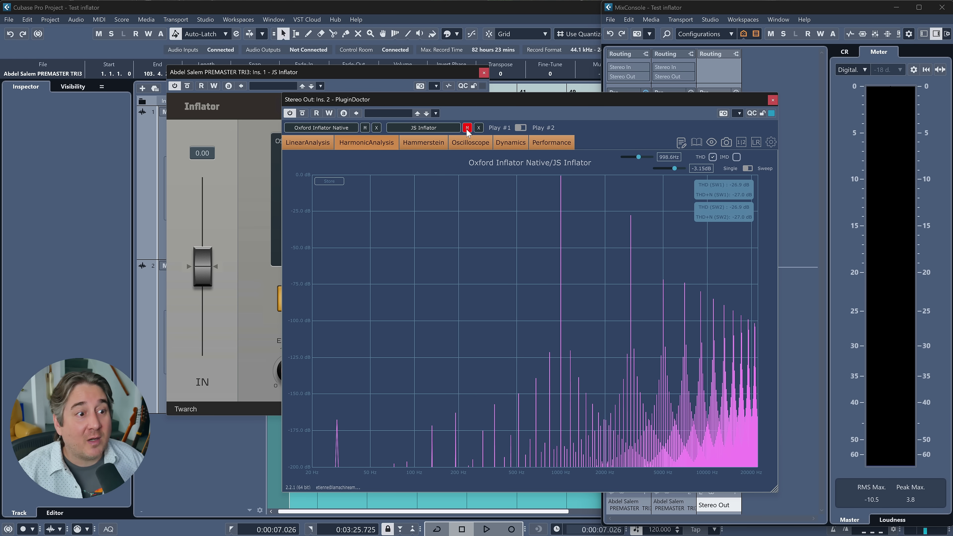
{"action": "left_click", "coordinate": [467, 128]}
{"action": "left_click", "coordinate": [467, 128]}
{"action": "left_click", "coordinate": [467, 128]}
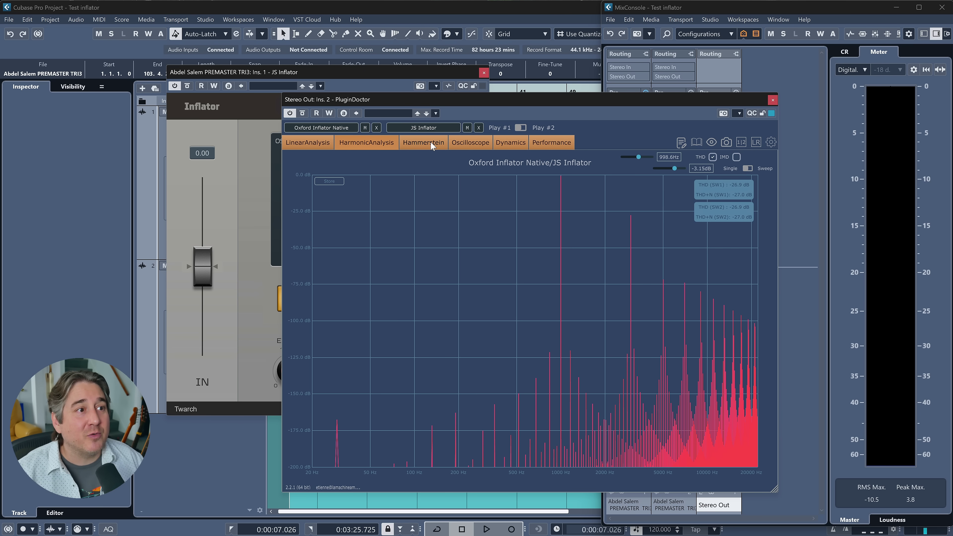
Show the Hammerstein view and toggle JS Inflator's M state to compare both plugins' curves, leaving it switched off
{"action": "left_click", "coordinate": [423, 142]}
{"action": "left_click", "coordinate": [467, 128]}
{"action": "left_click", "coordinate": [467, 128]}
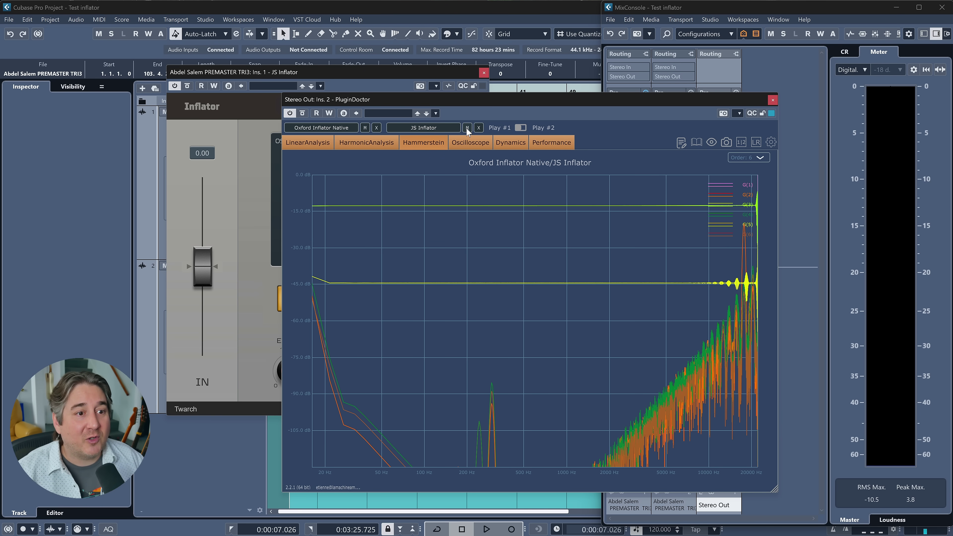
{"action": "left_click", "coordinate": [467, 128]}
{"action": "left_click", "coordinate": [467, 128]}
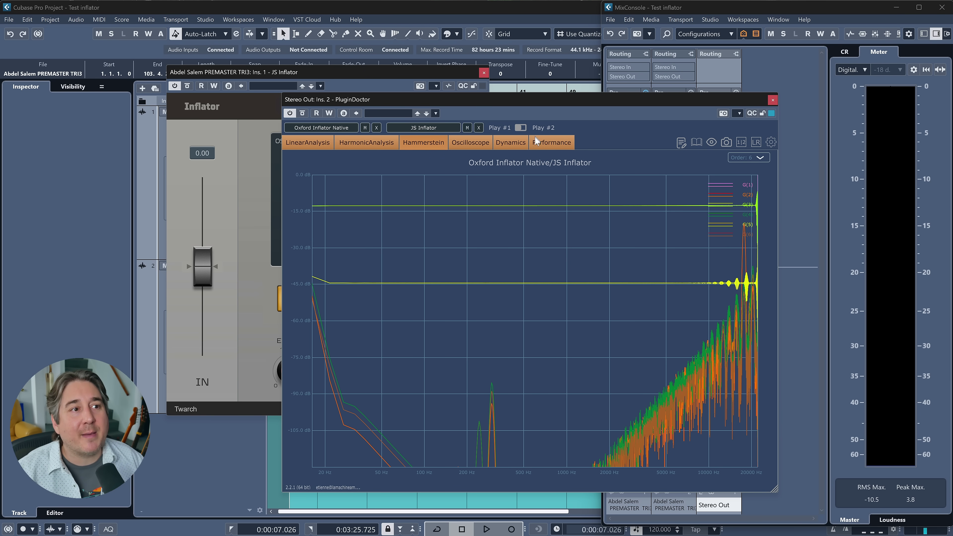
Show the Performance view with both plugin windows open, and turn on band splitting in JS Inflator and Oxford Inflator
{"action": "left_click", "coordinate": [551, 143]}
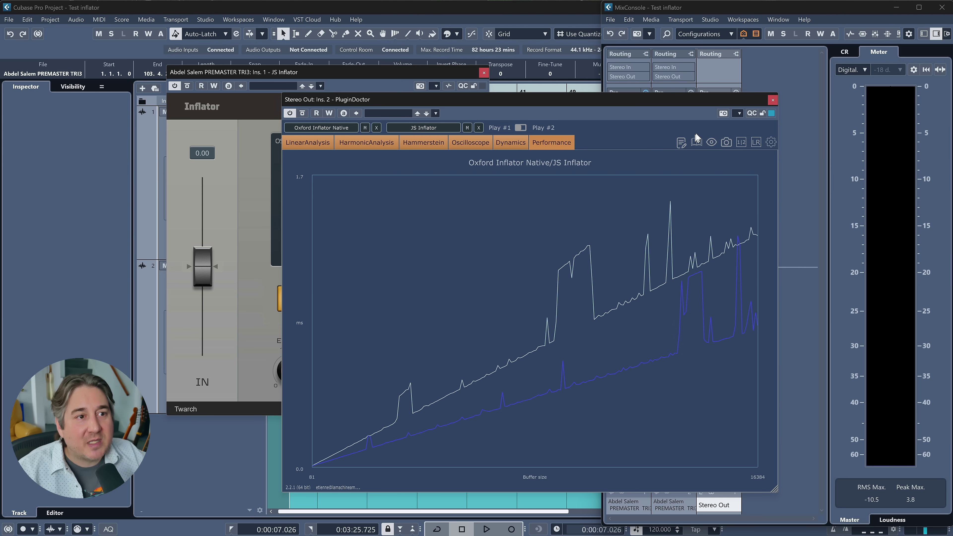
{"action": "left_click", "coordinate": [715, 143]}
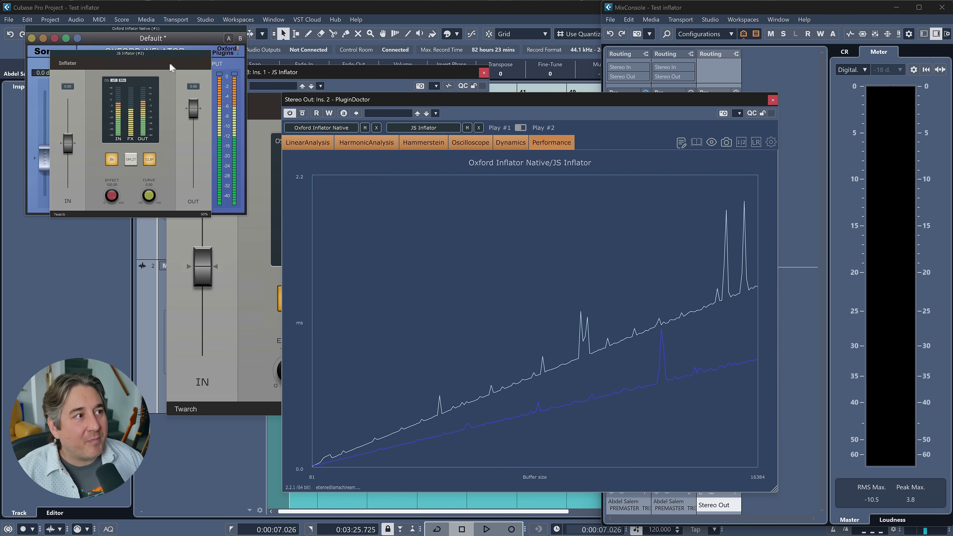
{"action": "left_click_drag", "start_coordinate": [172, 57], "coordinate": [473, 63]}
{"action": "left_click", "coordinate": [434, 167]}
{"action": "left_click", "coordinate": [144, 183]}
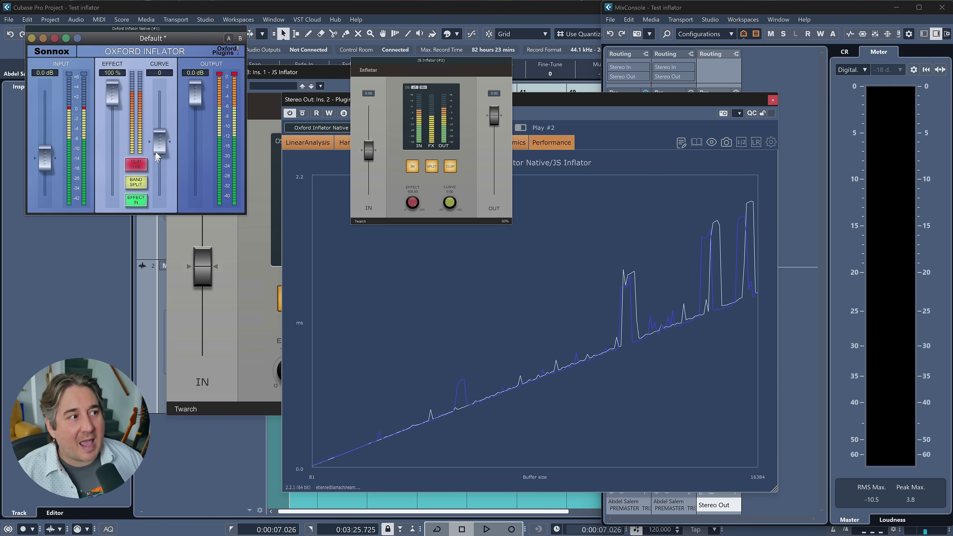
Raise the input gain to 12 dB in both hosted inflators and close their windows
{"action": "left_click_drag", "start_coordinate": [369, 151], "coordinate": [362, 37]}
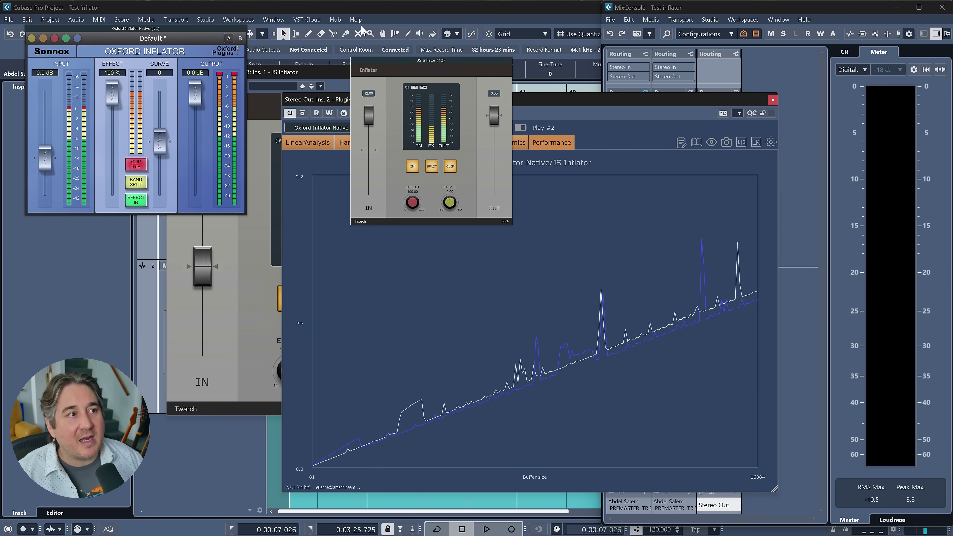
{"action": "left_click_drag", "start_coordinate": [46, 158], "coordinate": [39, 18]}
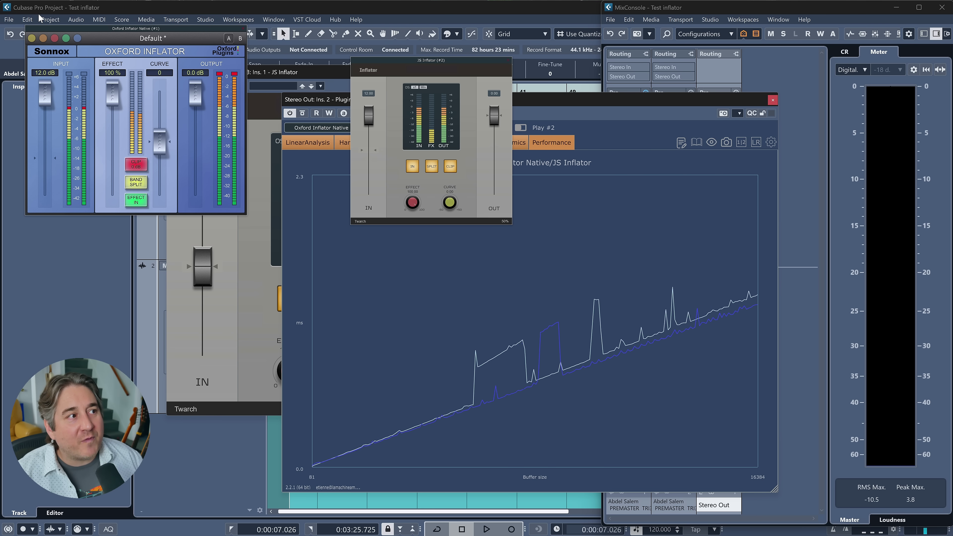
{"action": "left_click", "coordinate": [510, 60]}
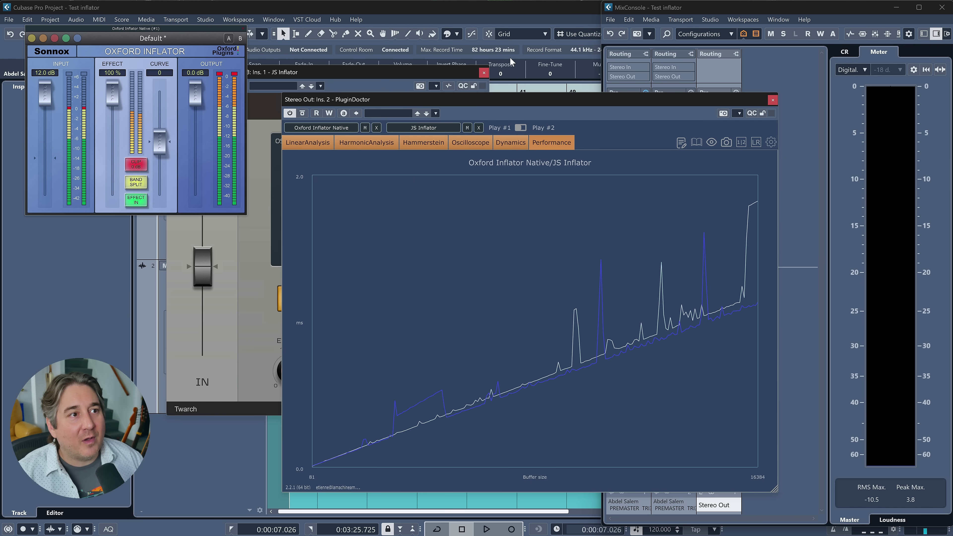
{"action": "left_click", "coordinate": [243, 29]}
Compare the harmonics at 12 dB input in the HarmonicAnalysis view by repeatedly toggling JS Inflator's M state, leaving it switched on
{"action": "left_click", "coordinate": [366, 147]}
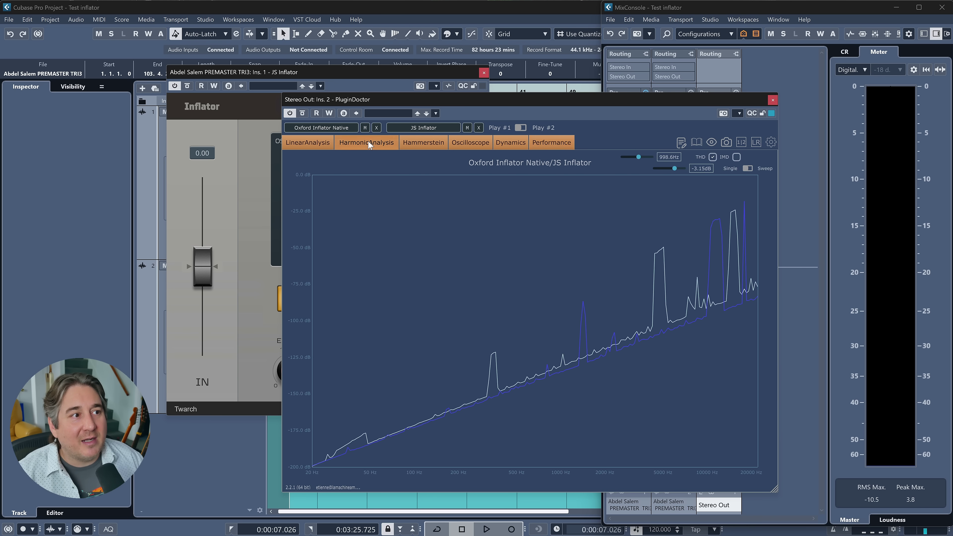
{"action": "left_click", "coordinate": [467, 128]}
{"action": "left_click", "coordinate": [467, 128]}
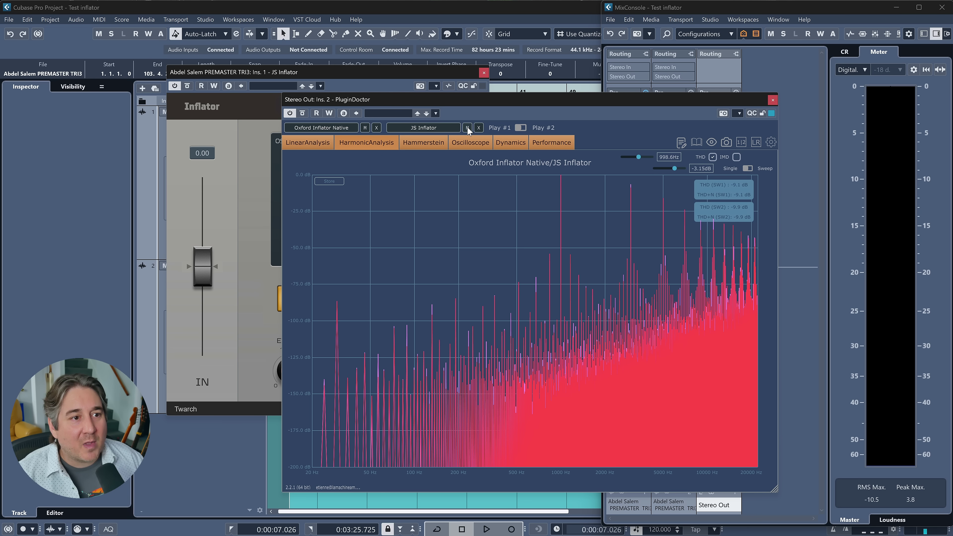
{"action": "left_click", "coordinate": [467, 128]}
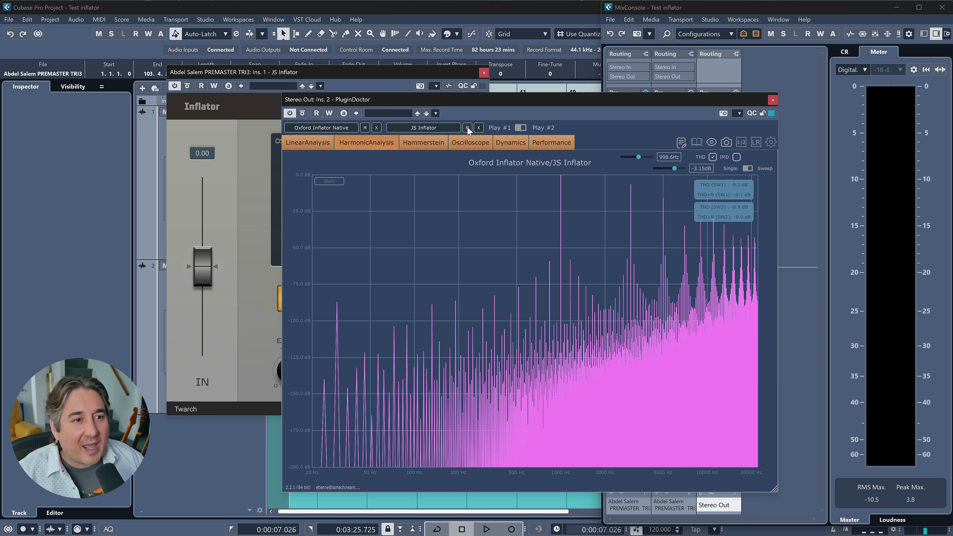
{"action": "left_click", "coordinate": [467, 128]}
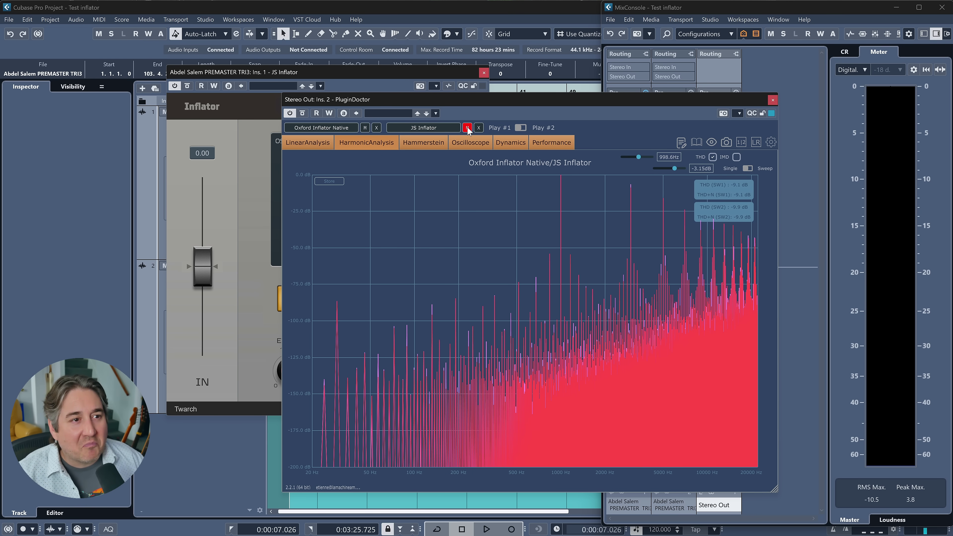
{"action": "left_click", "coordinate": [467, 128]}
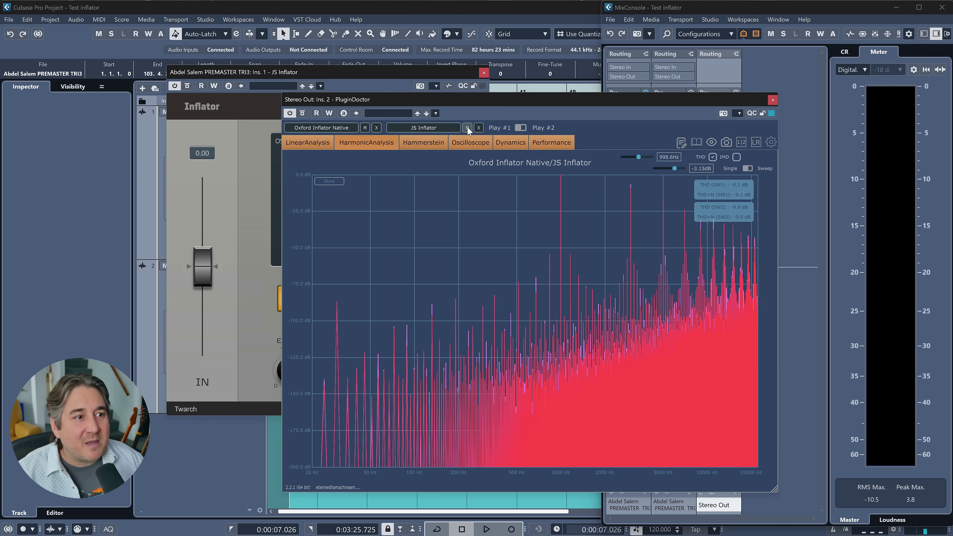
{"action": "left_click", "coordinate": [467, 128]}
{"action": "left_click", "coordinate": [467, 128]}
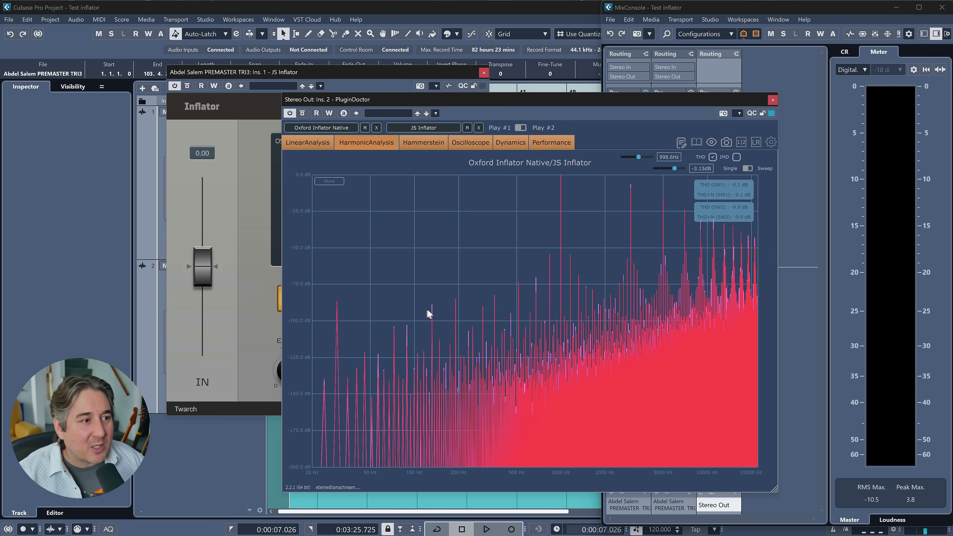
{"action": "left_click", "coordinate": [467, 128]}
{"action": "left_click", "coordinate": [467, 128]}
{"action": "left_click", "coordinate": [467, 128]}
{"action": "left_click", "coordinate": [467, 128]}
{"action": "left_click", "coordinate": [467, 128]}
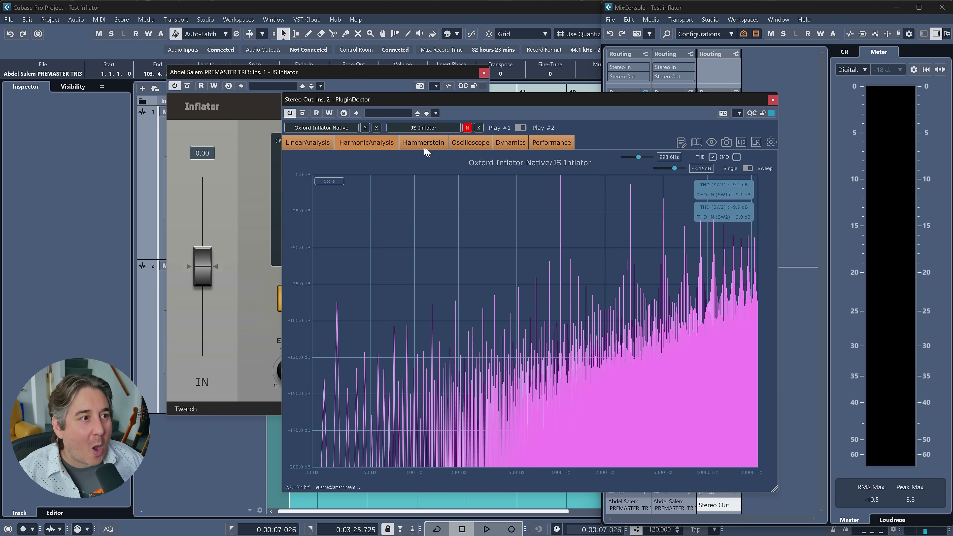
Compare the Hammerstein curves at 12 dB input by toggling JS Inflator's M state, leaving it switched on
{"action": "left_click", "coordinate": [423, 143]}
{"action": "left_click", "coordinate": [467, 128]}
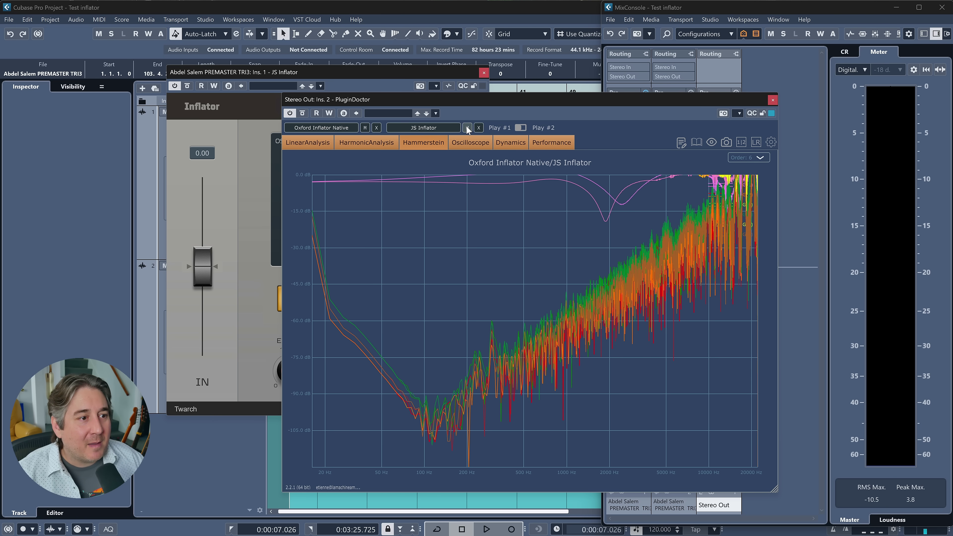
{"action": "left_click", "coordinate": [467, 128]}
{"action": "left_click", "coordinate": [467, 128]}
{"action": "left_click", "coordinate": [467, 128]}
{"action": "left_click", "coordinate": [467, 128]}
{"action": "left_click", "coordinate": [467, 128]}
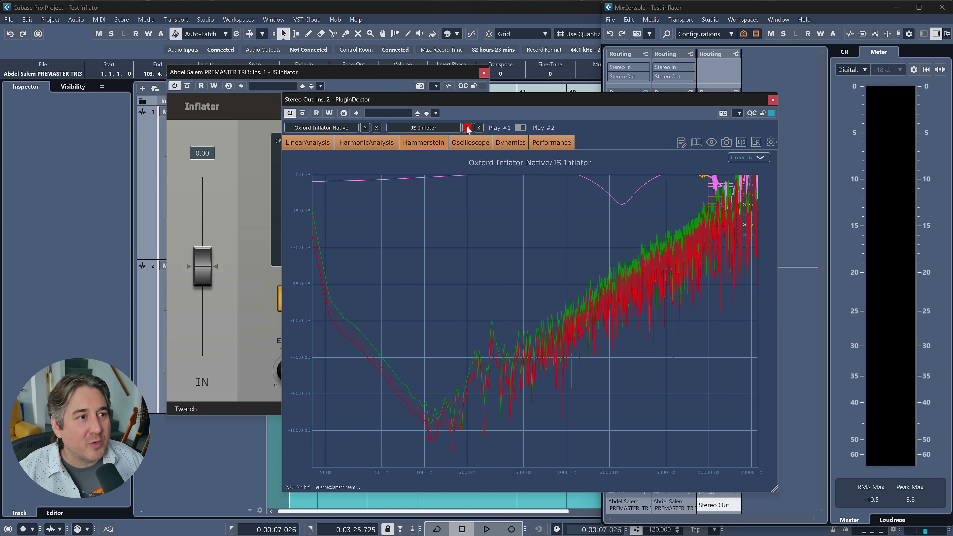
Close and bypass PluginDoctor on the Stereo Out channel, and open Oxford Inflator from the second track's inserts
{"action": "left_click", "coordinate": [772, 100]}
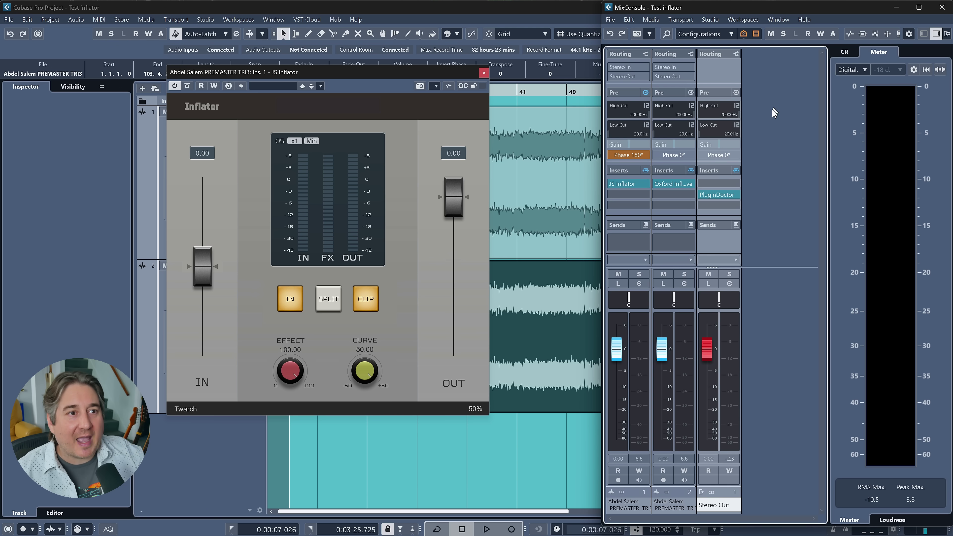
{"action": "left_click", "coordinate": [702, 195]}
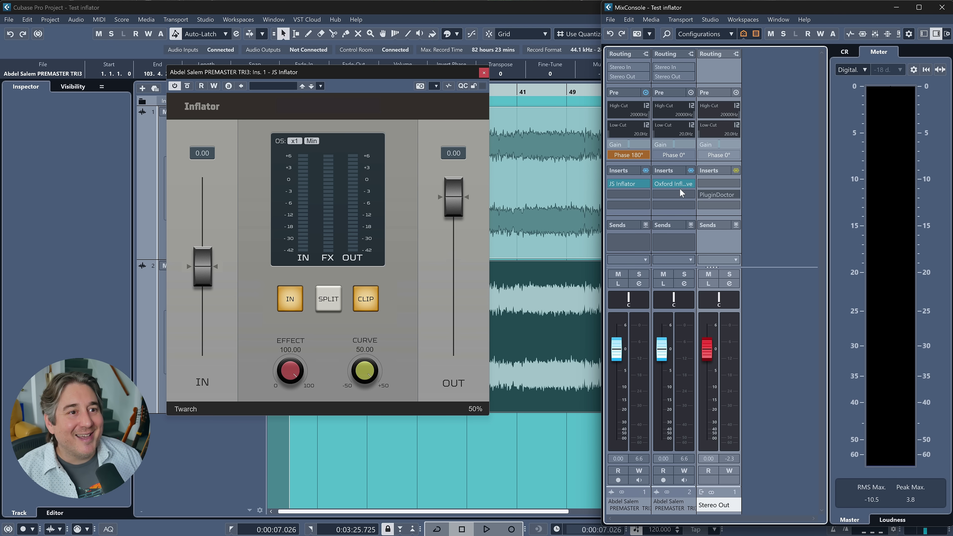
{"action": "left_click", "coordinate": [674, 184]}
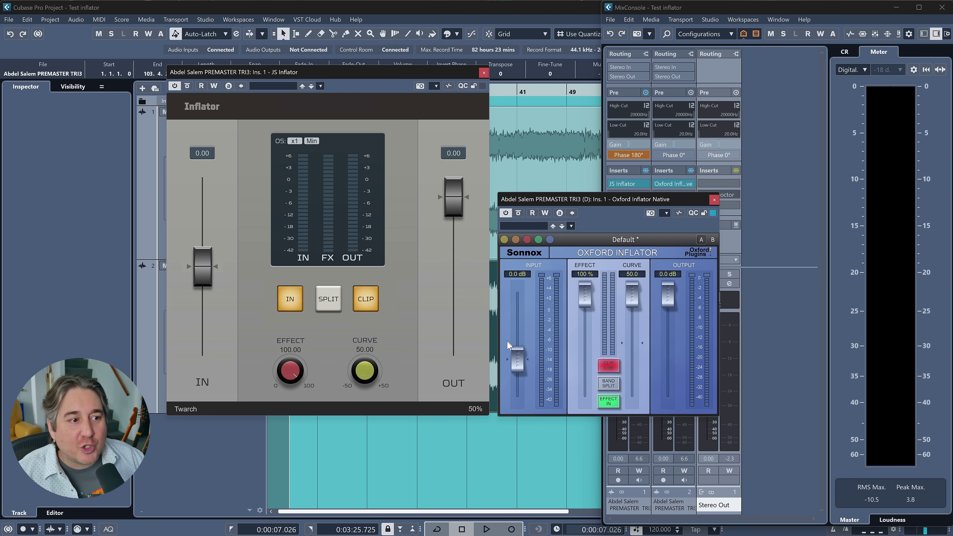
Set both track inflators to 12 dB input with band splitting on, and check the null during a short playback
{"action": "left_click_drag", "start_coordinate": [518, 360], "coordinate": [518, 294]}
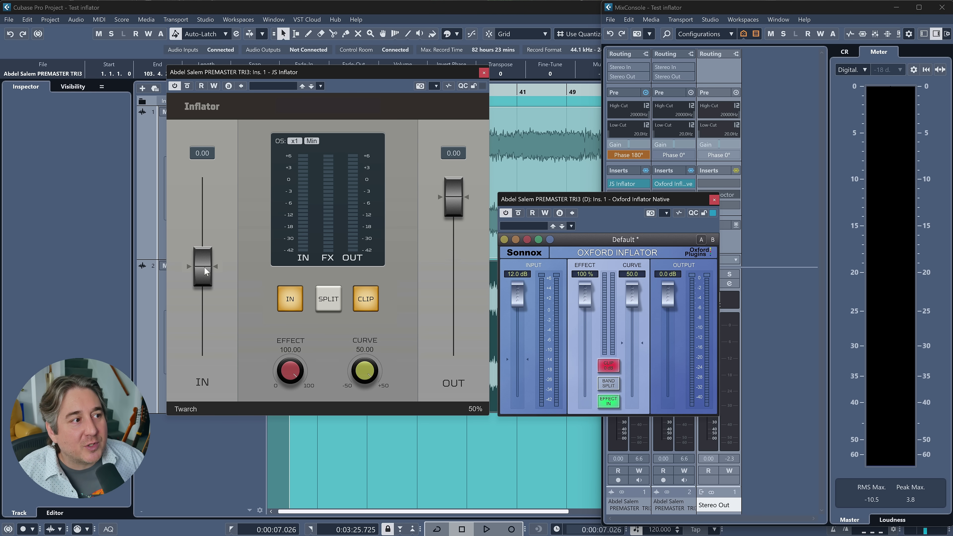
{"action": "left_click_drag", "start_coordinate": [206, 271], "coordinate": [194, 114]}
{"action": "left_click", "coordinate": [327, 301]}
{"action": "left_click", "coordinate": [612, 388]}
{"action": "key", "text": "space"}
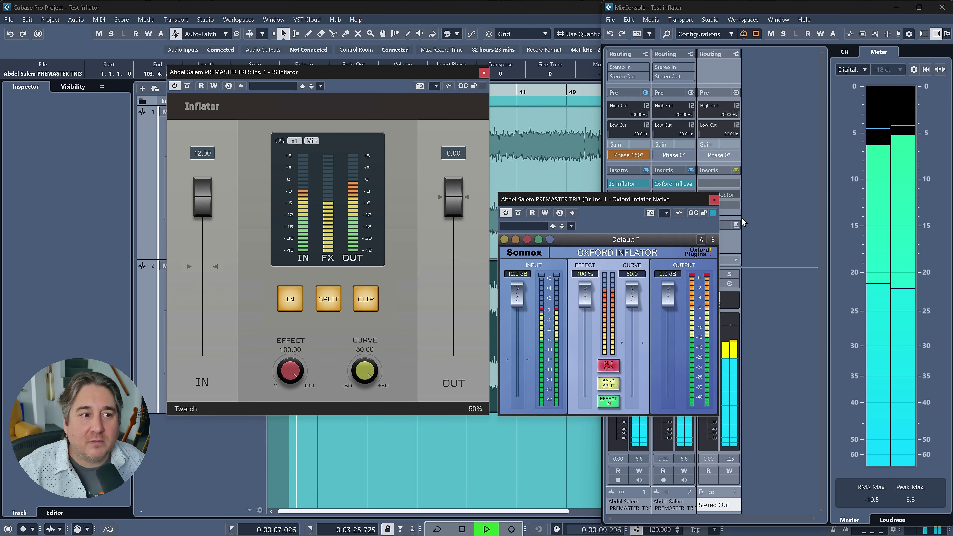
{"action": "key", "text": "space"}
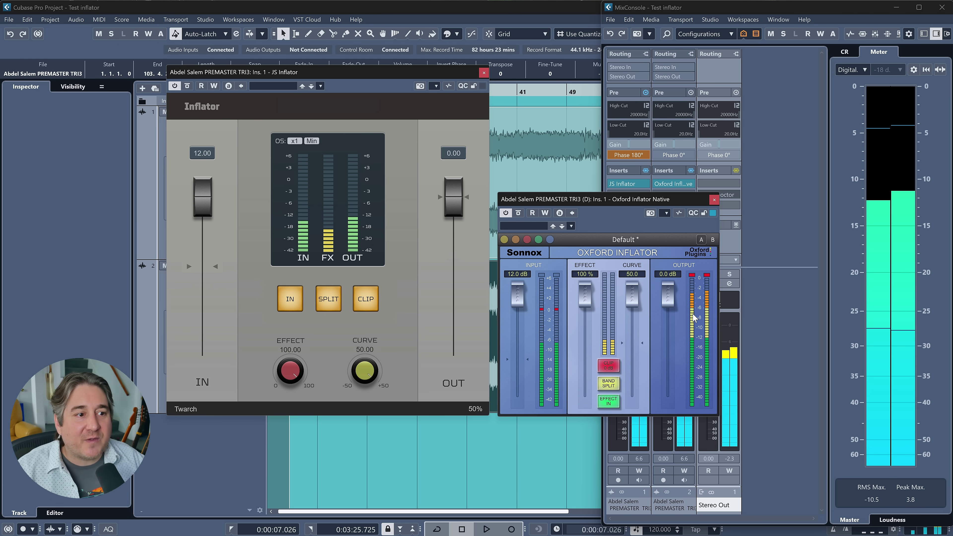
Test the null during playback with band splitting off in both inflators, and turn JS Inflator's Split back on
{"action": "left_click", "coordinate": [608, 383]}
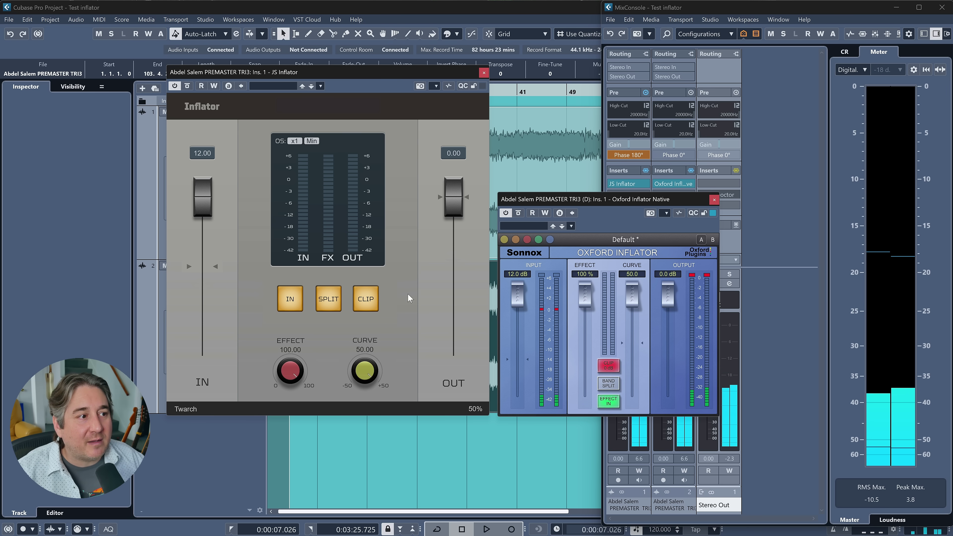
{"action": "left_click", "coordinate": [326, 300]}
{"action": "key", "text": "space"}
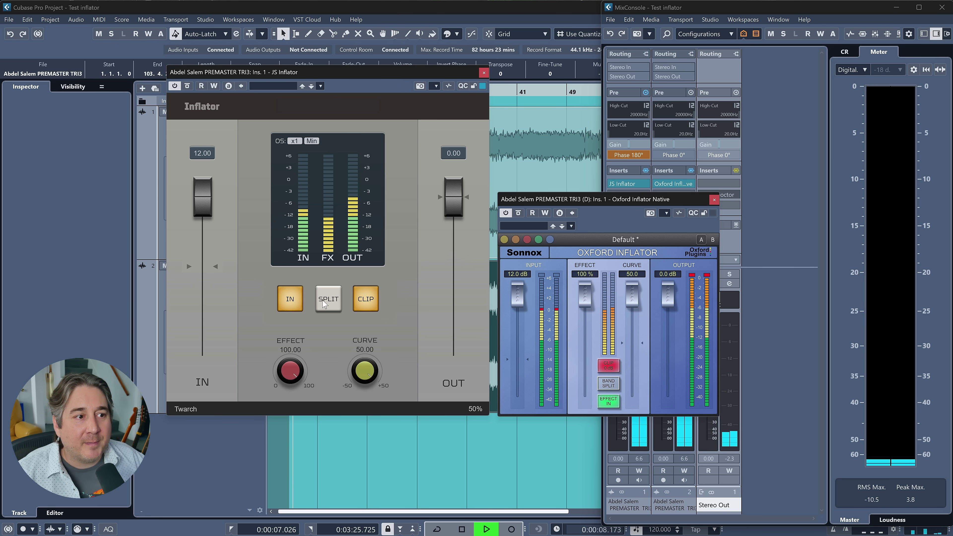
{"action": "left_click", "coordinate": [325, 303]}
{"action": "key", "text": "space"}
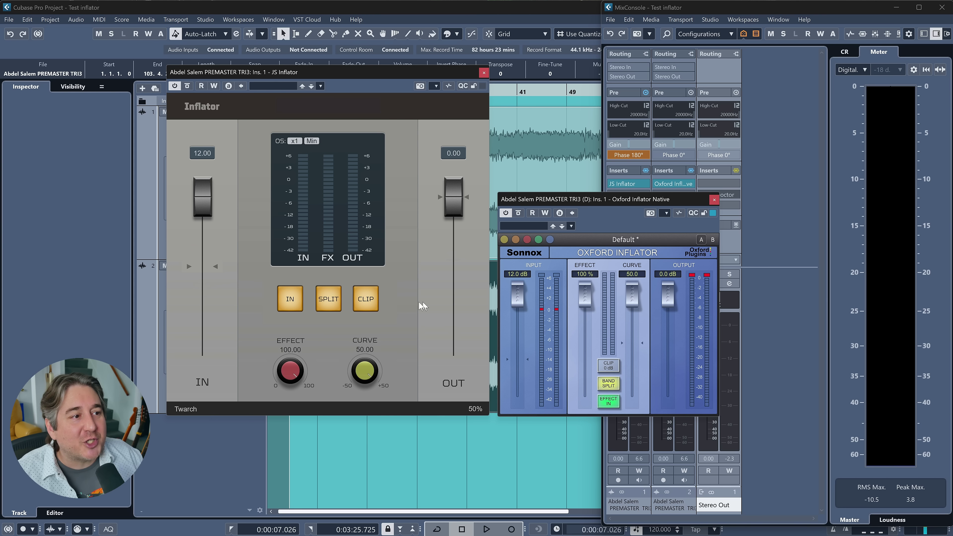
Test the null during playback with clipping turned off, and switch clipping back on in both inflators
{"action": "key", "text": "space"}
{"action": "left_click", "coordinate": [363, 309]}
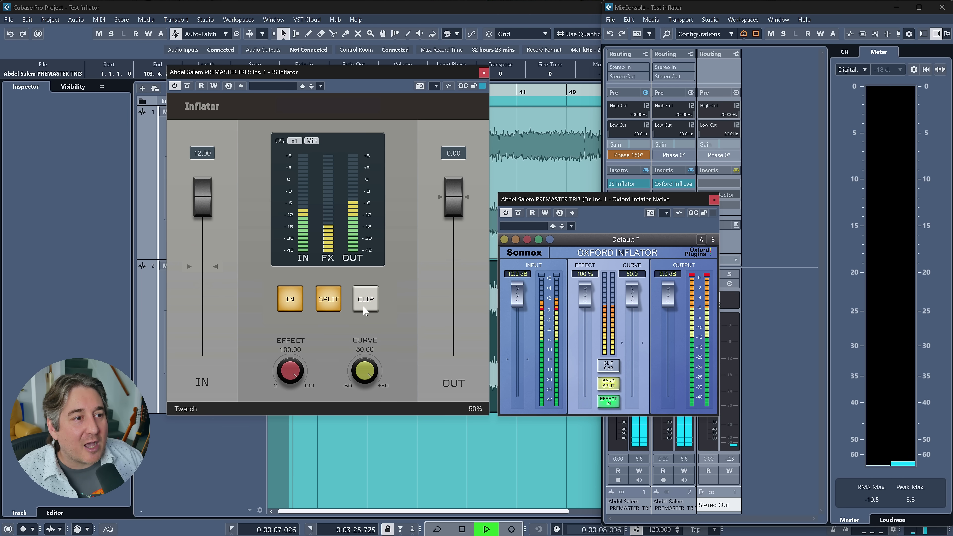
{"action": "key", "text": "space"}
{"action": "left_click", "coordinate": [363, 304]}
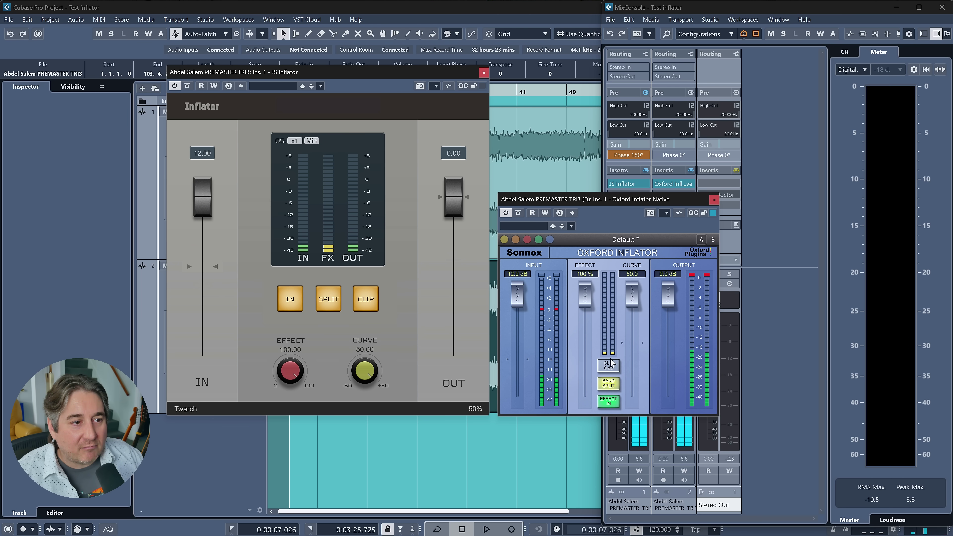
{"action": "left_click", "coordinate": [608, 366]}
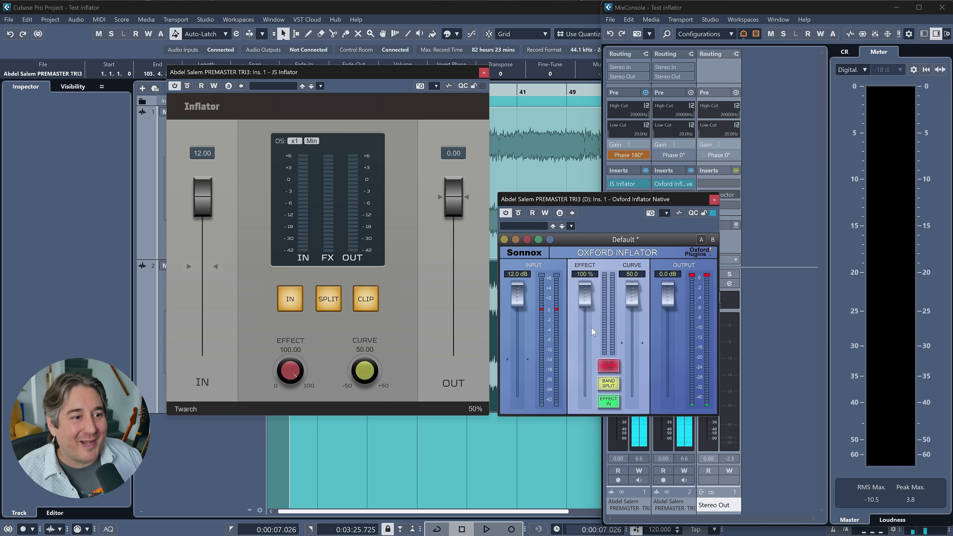
Reset the input gain to 0 dB in both inflators and check the null during a short playback
{"action": "right_click", "coordinate": [514, 294]}
{"action": "left_click", "coordinate": [514, 294], "text": "ctrl"}
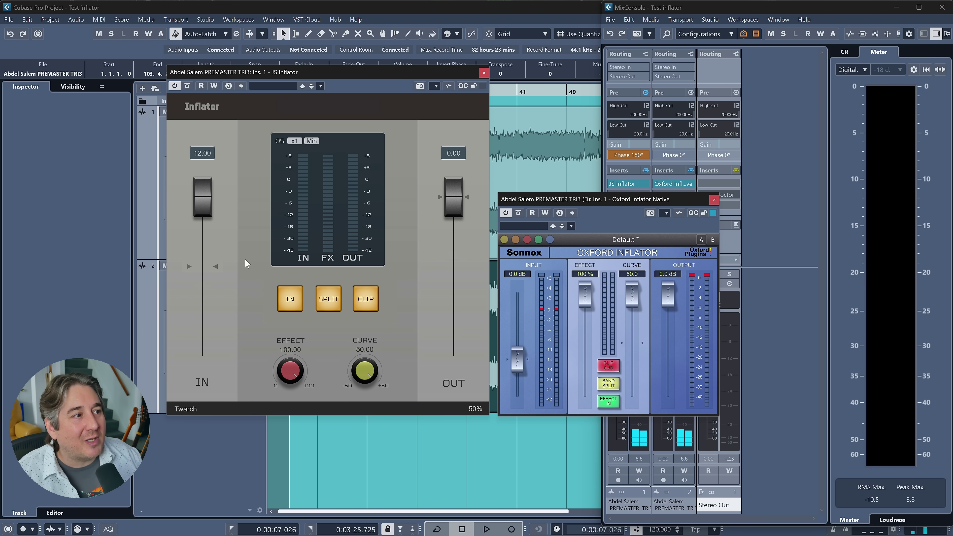
{"action": "left_click", "coordinate": [199, 206]}
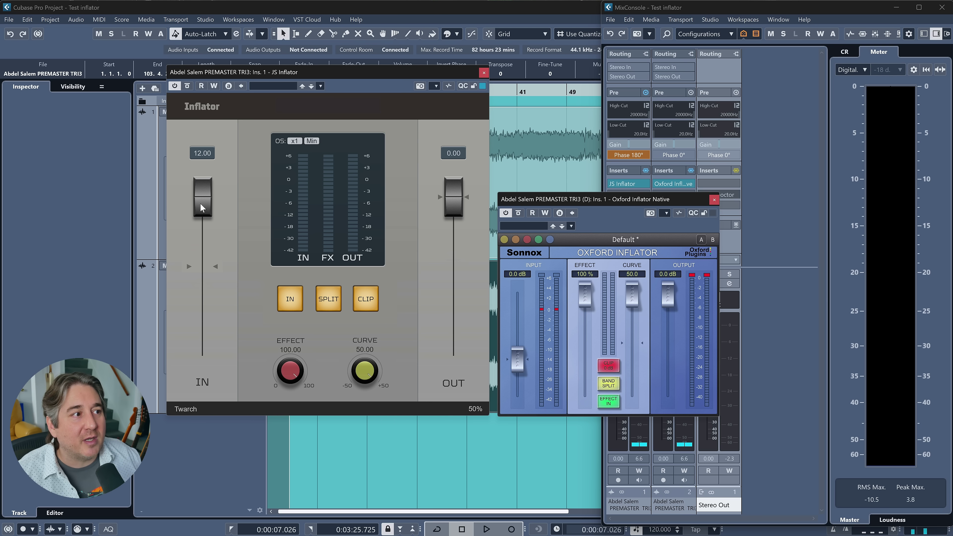
{"action": "left_click", "coordinate": [200, 204], "text": "ctrl"}
{"action": "key", "text": "space"}
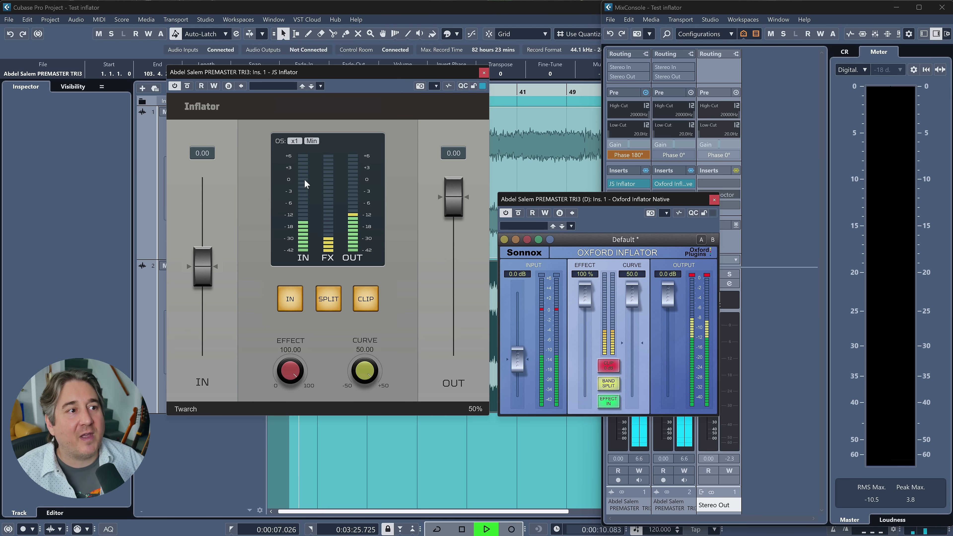
{"action": "key", "text": "space"}
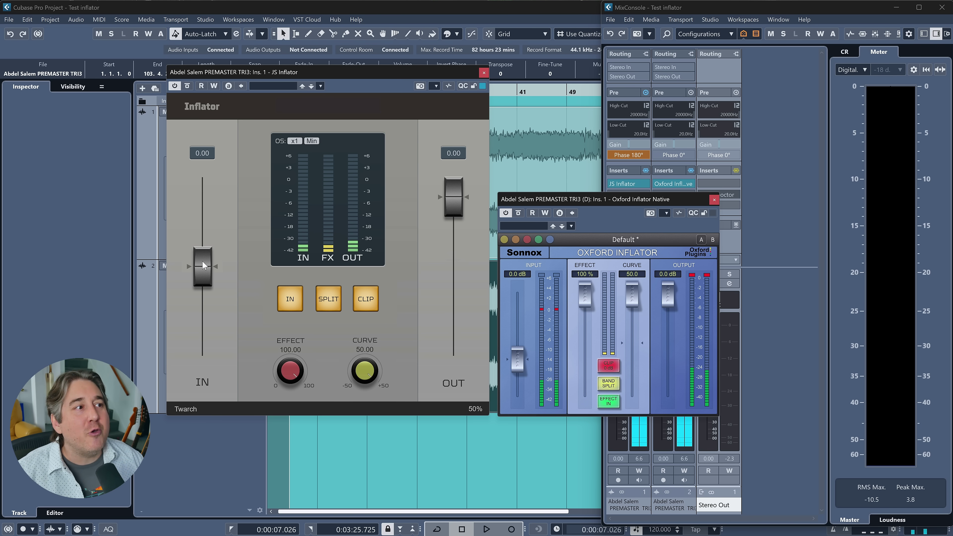
Raise the input gain to 12 dB in JS Inflator and Oxford Inflator on the two tracks
{"action": "left_click_drag", "start_coordinate": [189, 258], "coordinate": [194, 142]}
{"action": "left_click_drag", "start_coordinate": [524, 361], "coordinate": [537, 207]}
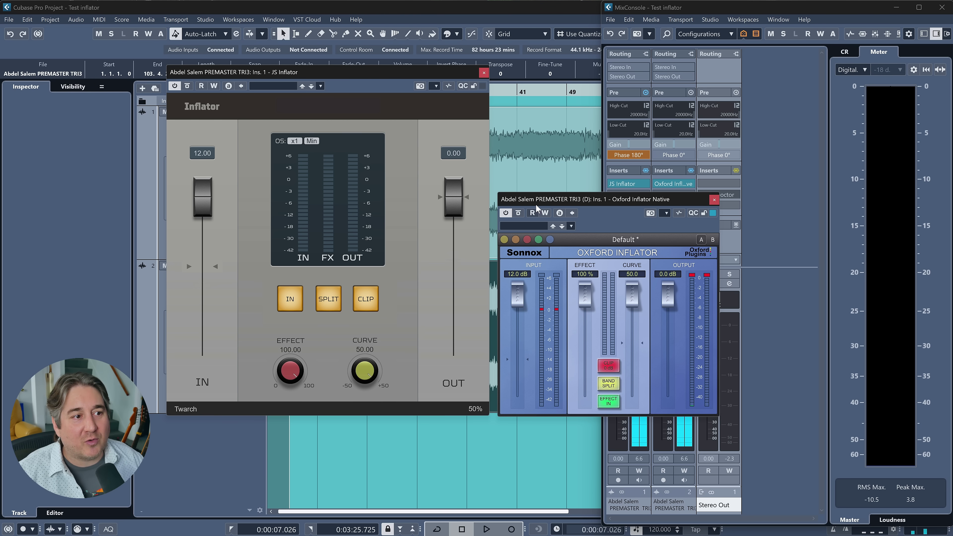